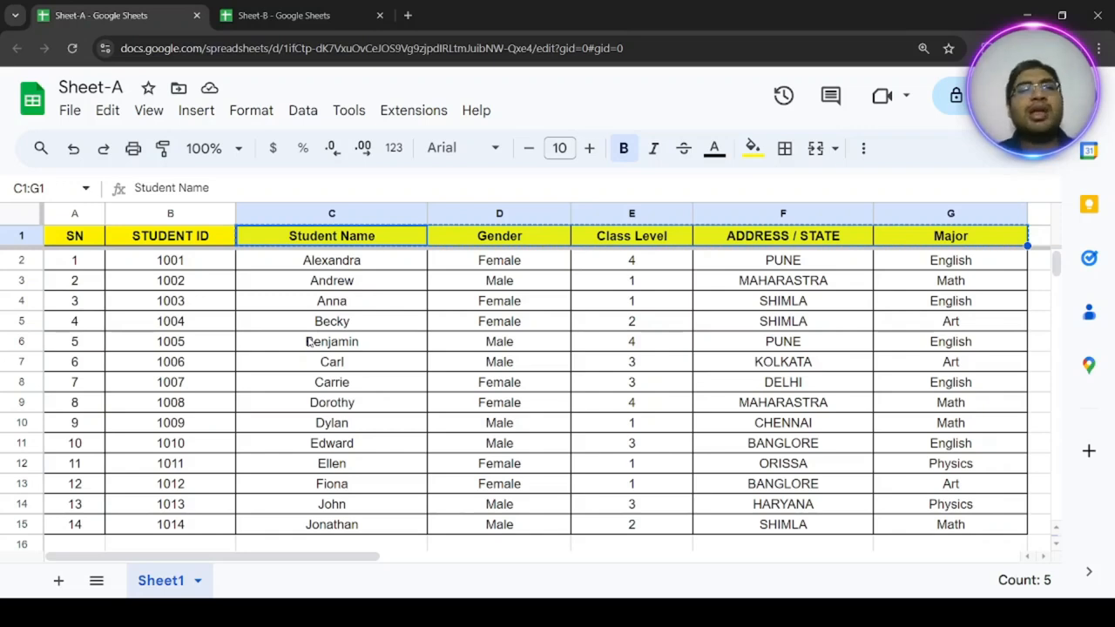
Compare the Sheet-A and Sheet-B spreadsheets, and examine Sheet-A's student table, its column headers and the STUDENT ID column.
{"action": "left_click", "coordinate": [89, 87]}
{"action": "left_click", "coordinate": [270, 15]}
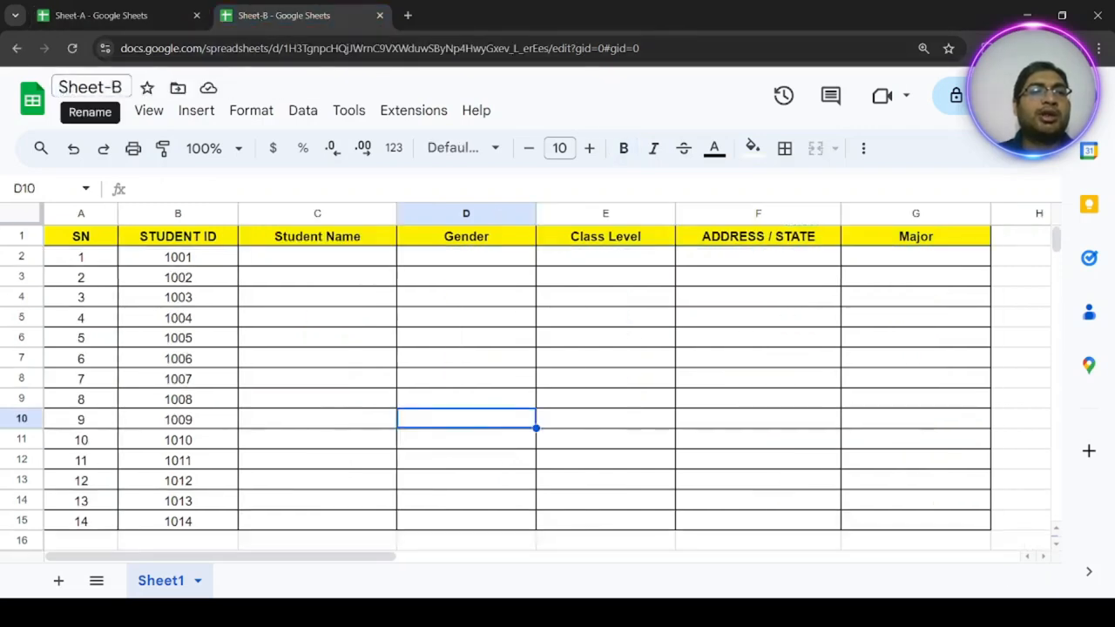
{"action": "left_click", "coordinate": [148, 16]}
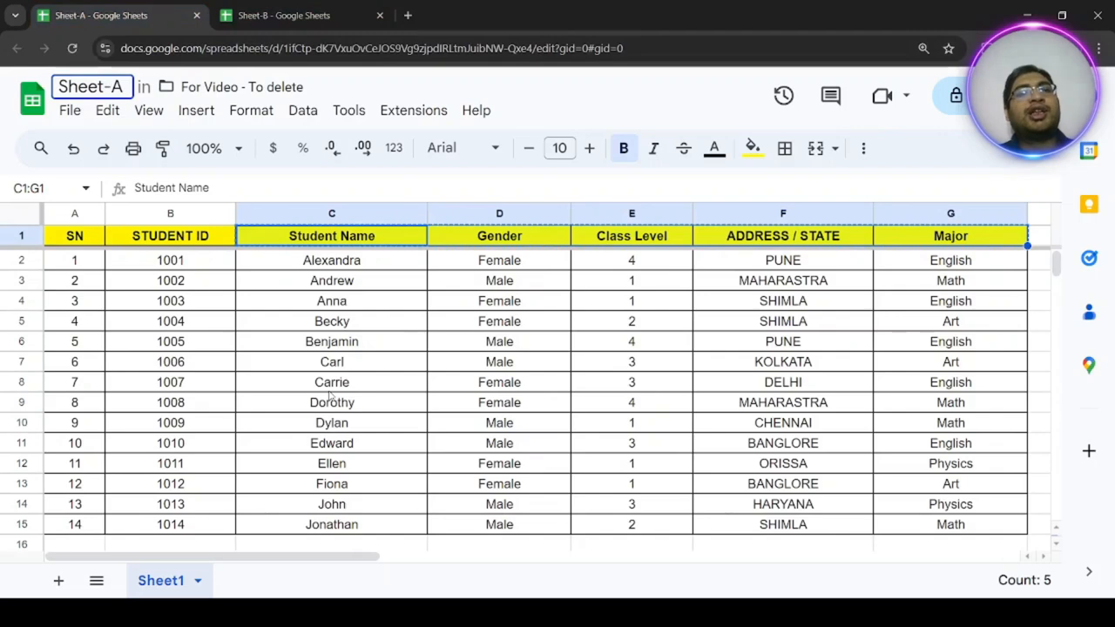
{"action": "left_click", "coordinate": [272, 324]}
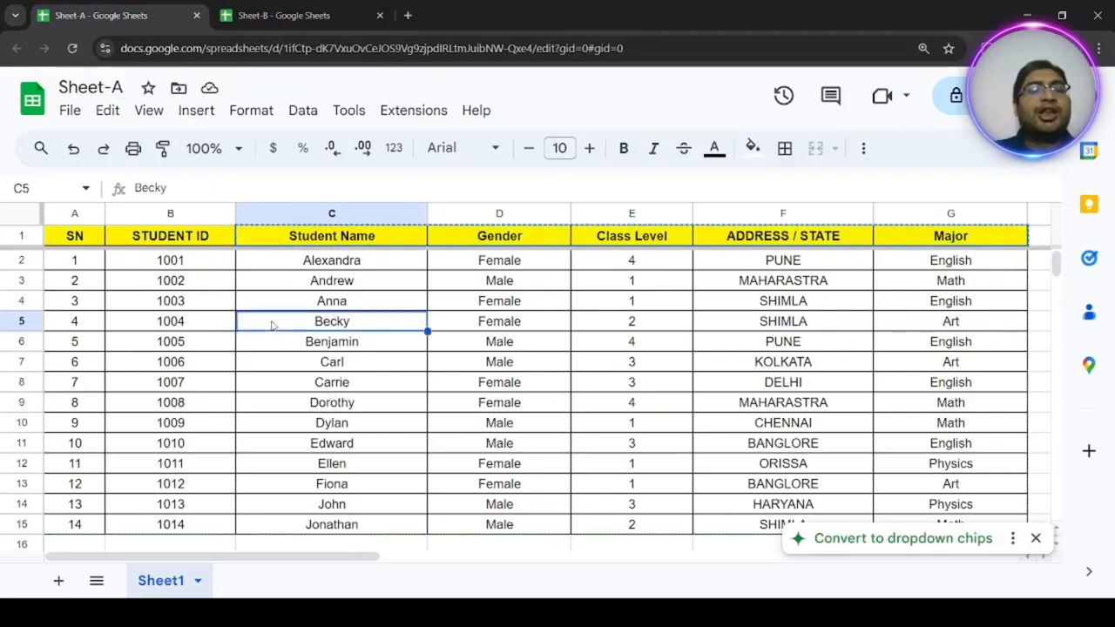
{"action": "left_click_drag", "start_coordinate": [75, 242], "coordinate": [919, 512]}
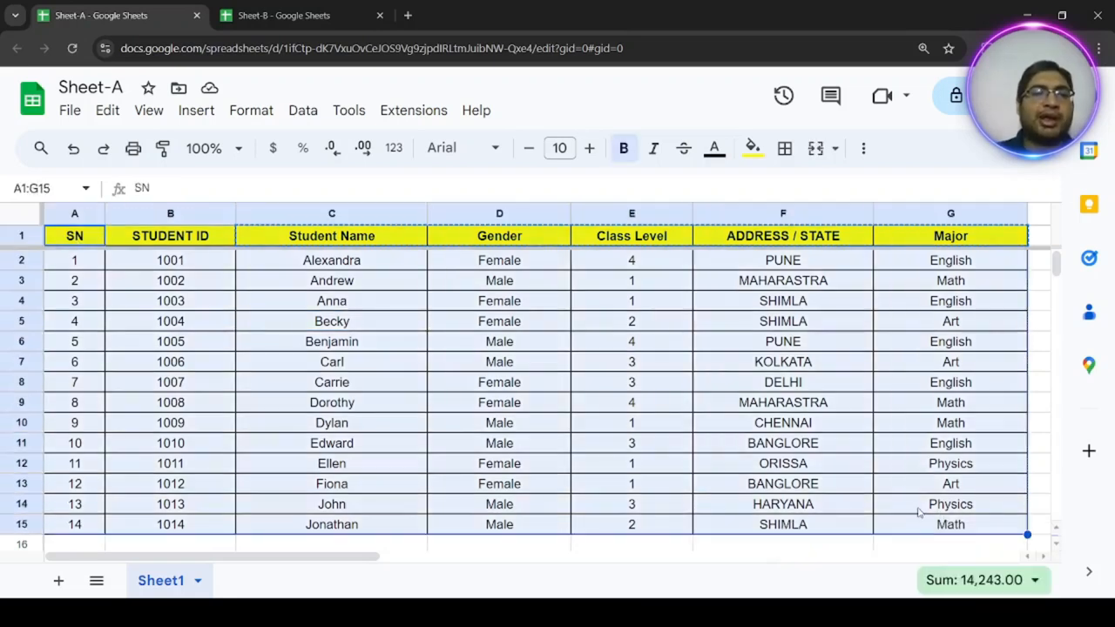
{"action": "left_click", "coordinate": [88, 245]}
{"action": "left_click", "coordinate": [170, 245]}
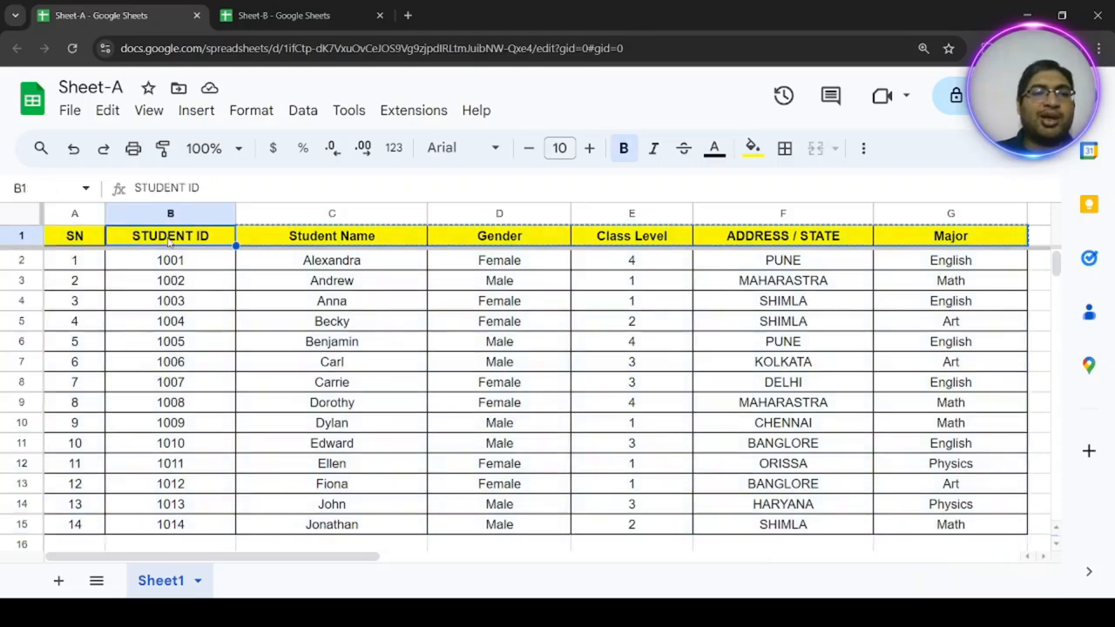
{"action": "left_click", "coordinate": [502, 243]}
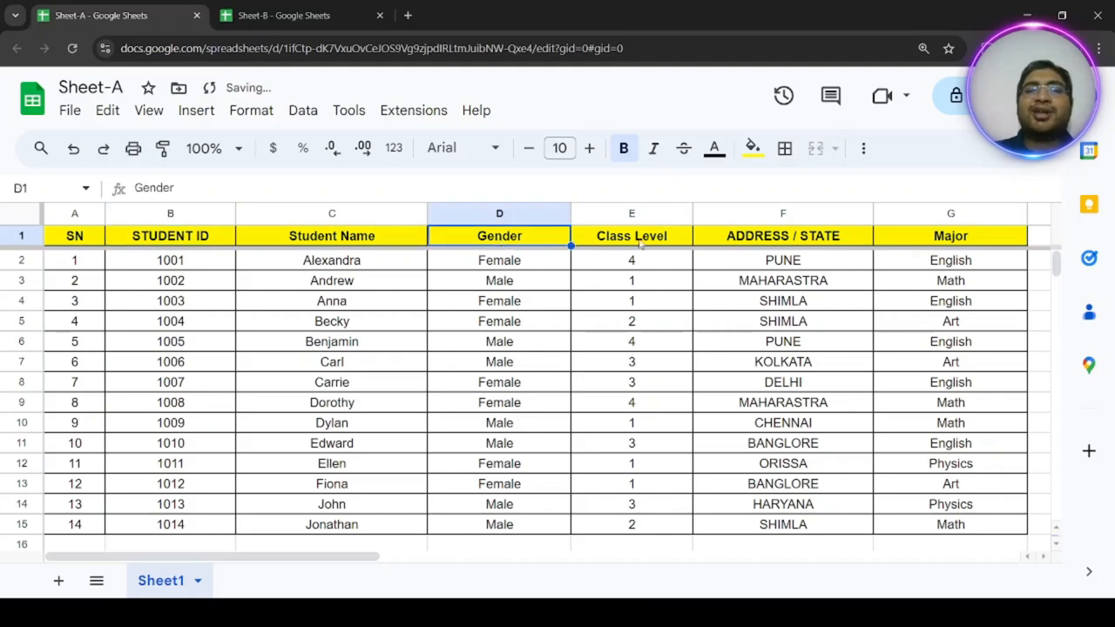
{"action": "left_click", "coordinate": [641, 245]}
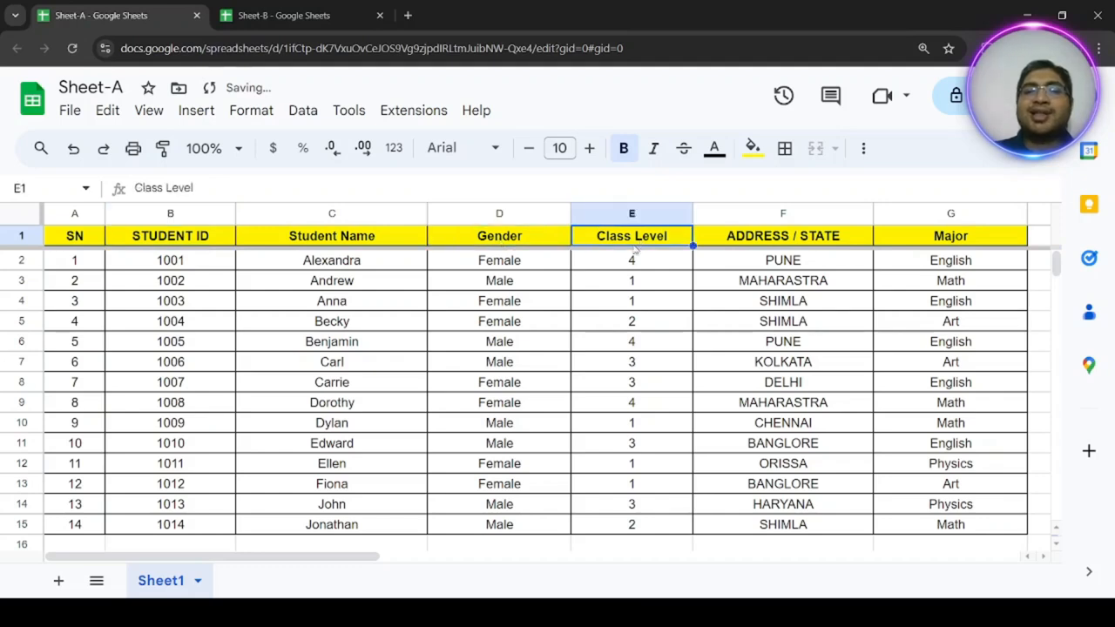
{"action": "left_click", "coordinate": [801, 234]}
{"action": "left_click", "coordinate": [966, 240]}
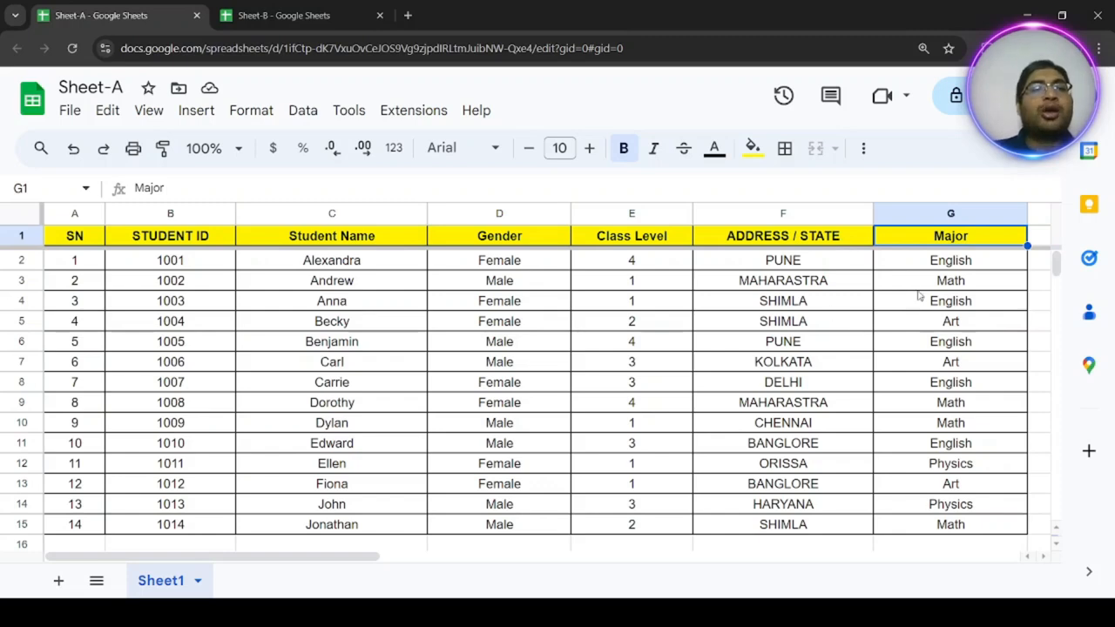
{"action": "left_click", "coordinate": [172, 209]}
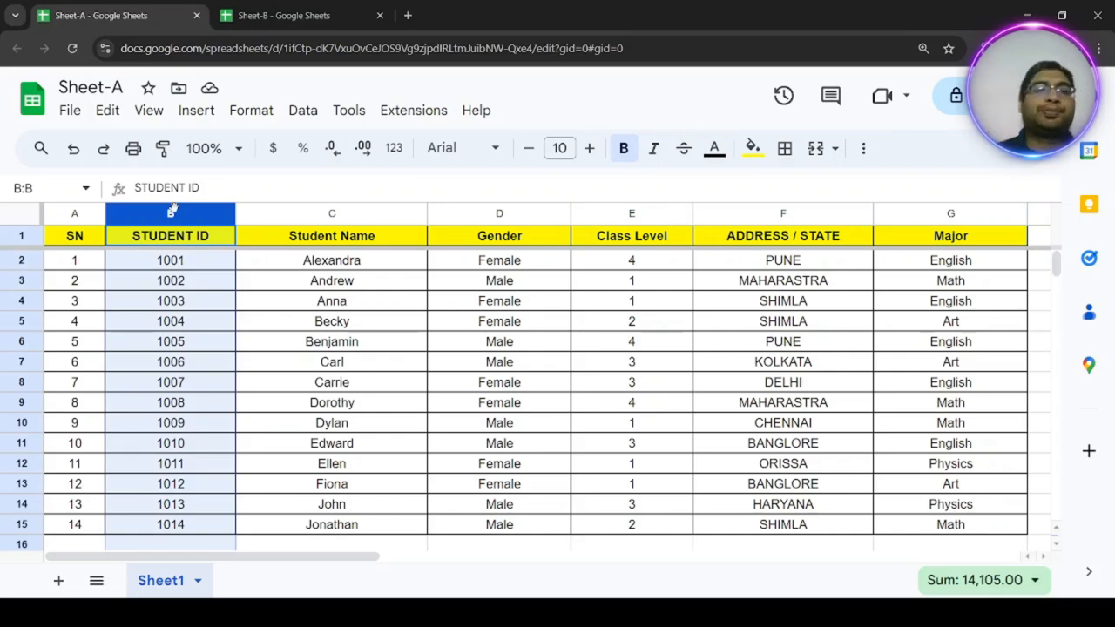
{"action": "left_click", "coordinate": [377, 305]}
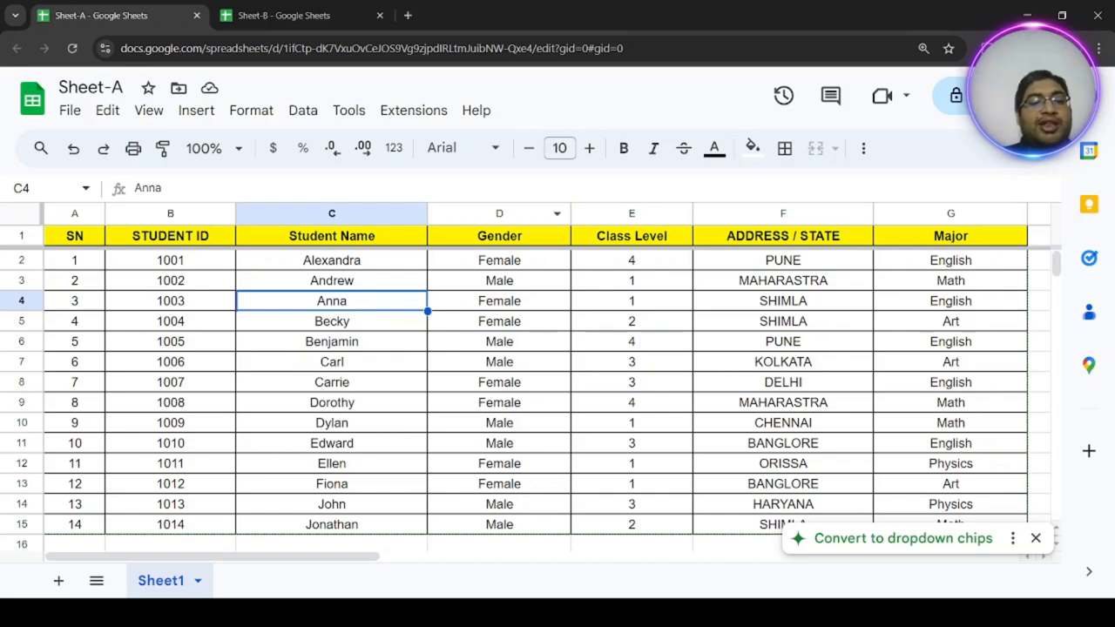
Add a new blank worksheet to the Sheet-A spreadsheet.
{"action": "left_click", "coordinate": [66, 581]}
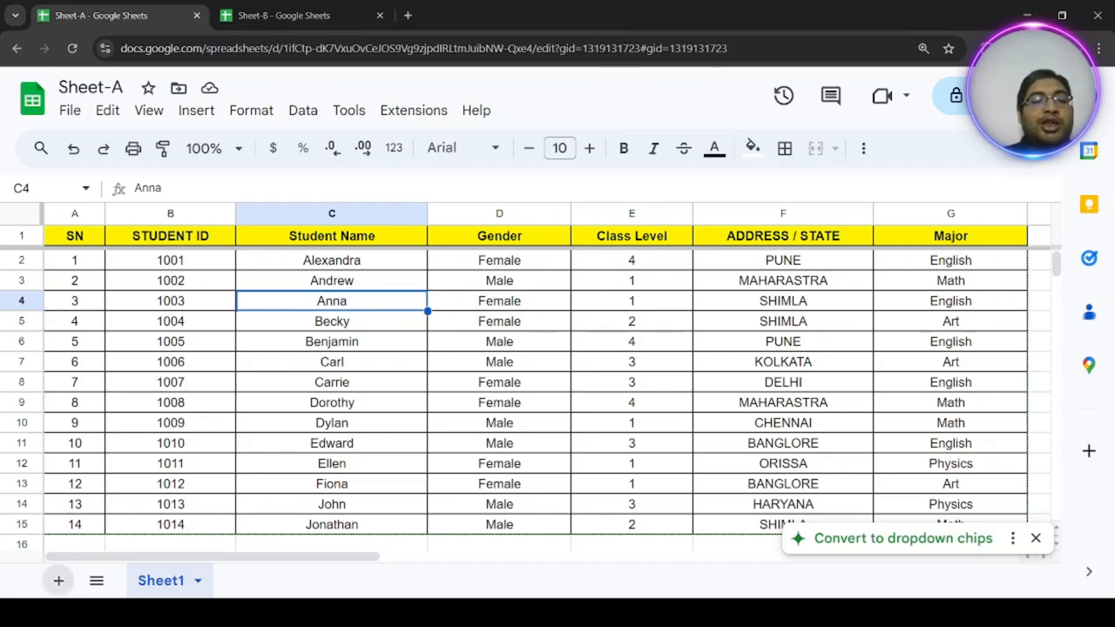
{"action": "right_click", "coordinate": [270, 586]}
{"action": "left_click", "coordinate": [521, 482]}
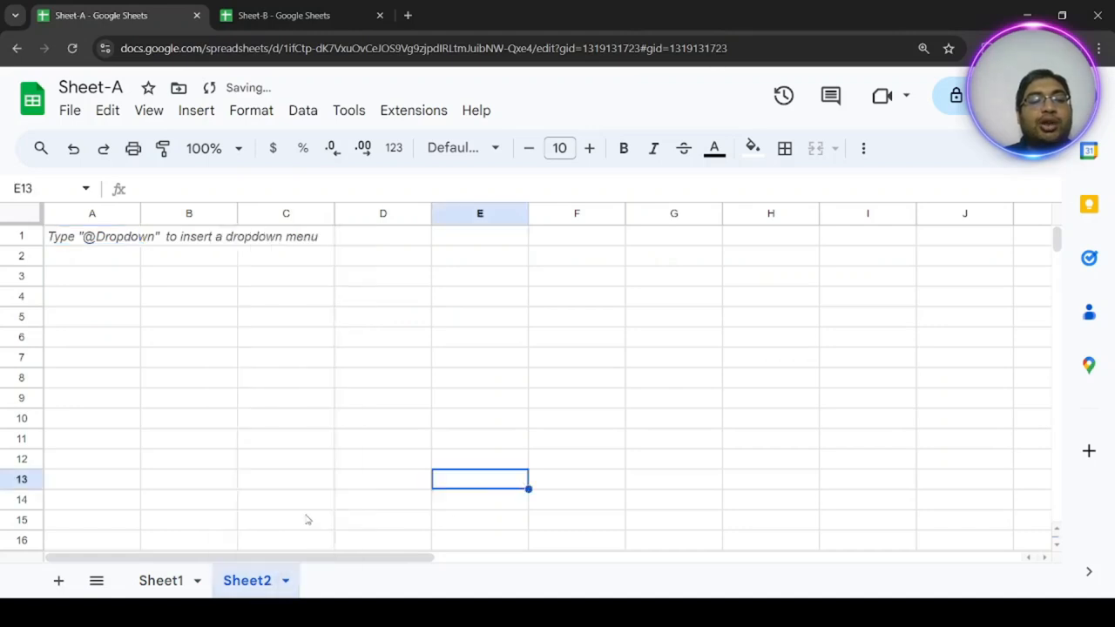
Copy the range A1:C15 from Sheet1 to cell A1 of Sheet2, and widen the Student Name column there.
{"action": "left_click", "coordinate": [159, 580]}
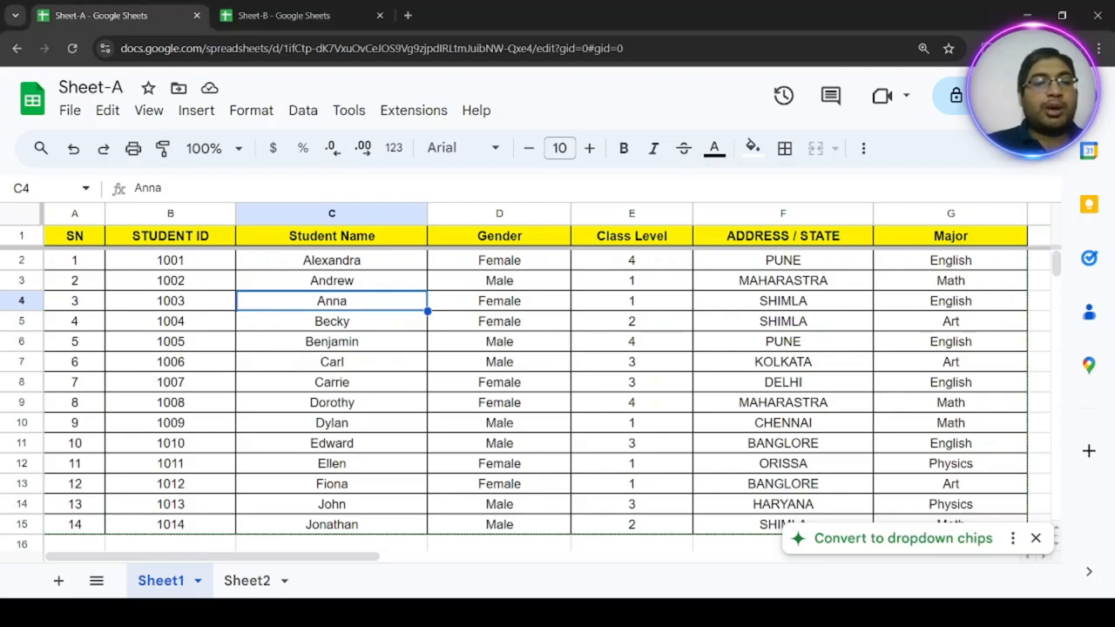
{"action": "left_click_drag", "start_coordinate": [71, 236], "coordinate": [357, 527]}
{"action": "key", "text": "ctrl+c"}
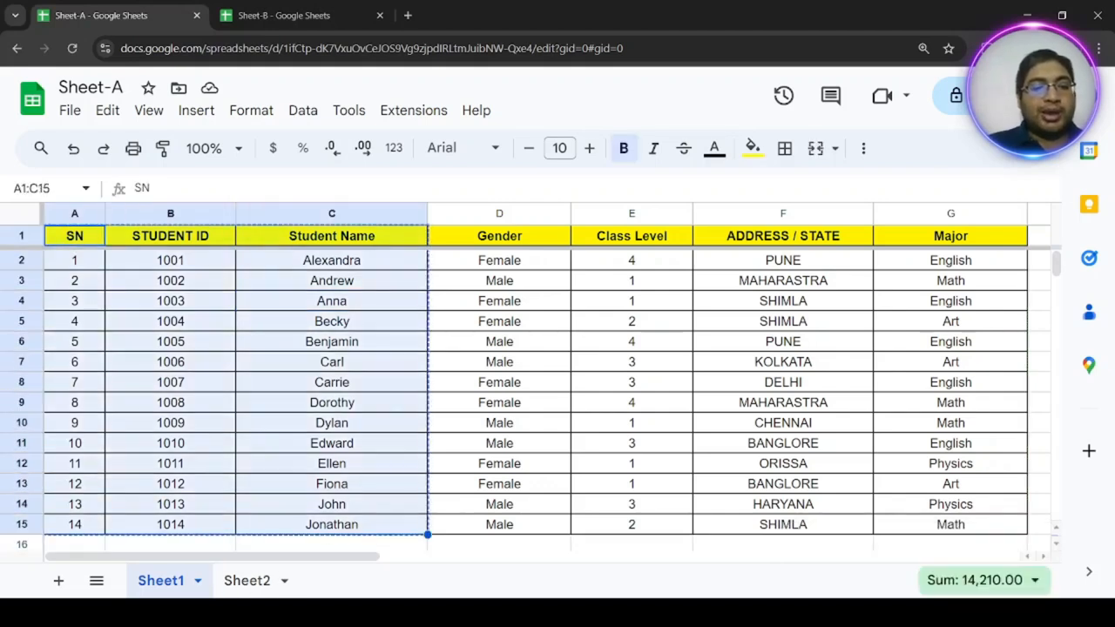
{"action": "left_click", "coordinate": [244, 580]}
{"action": "left_click", "coordinate": [84, 237]}
{"action": "key", "text": "ctrl+v"}
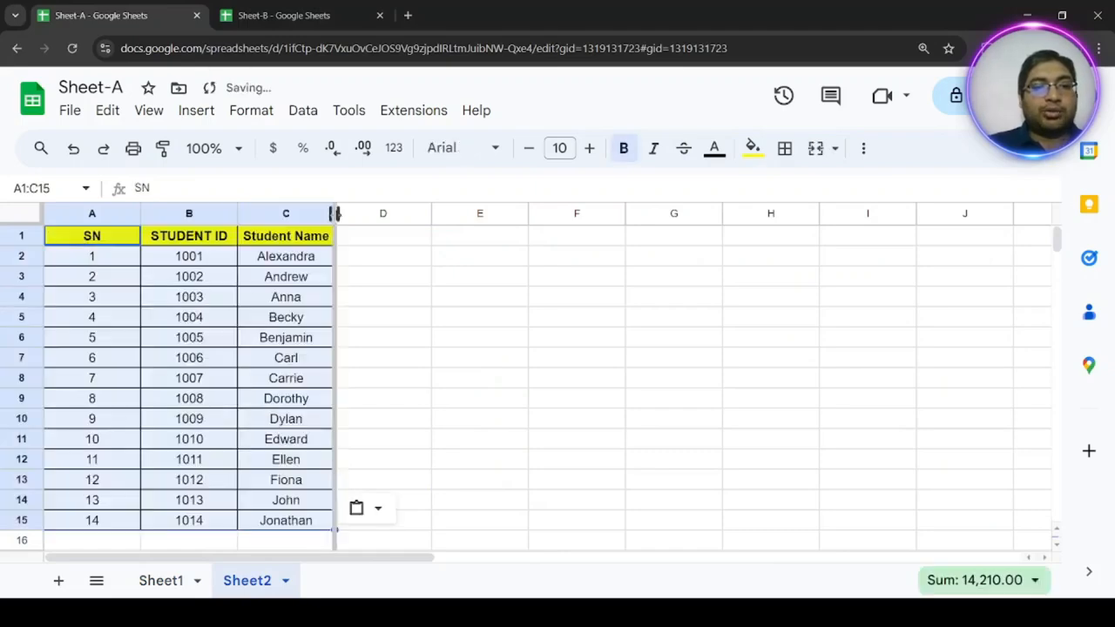
{"action": "left_click_drag", "start_coordinate": [336, 213], "coordinate": [436, 214]}
Copy the ADDRESS / STATE header from Sheet1 into cell D1 of Sheet2, and widen column D to fit it.
{"action": "left_click", "coordinate": [176, 583]}
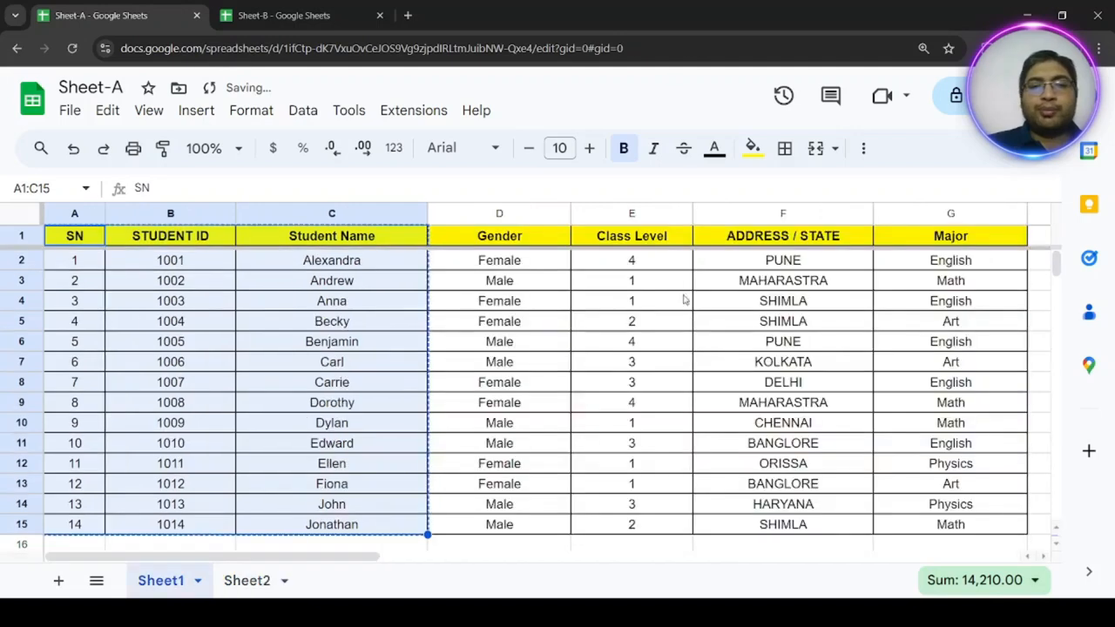
{"action": "left_click", "coordinate": [814, 237]}
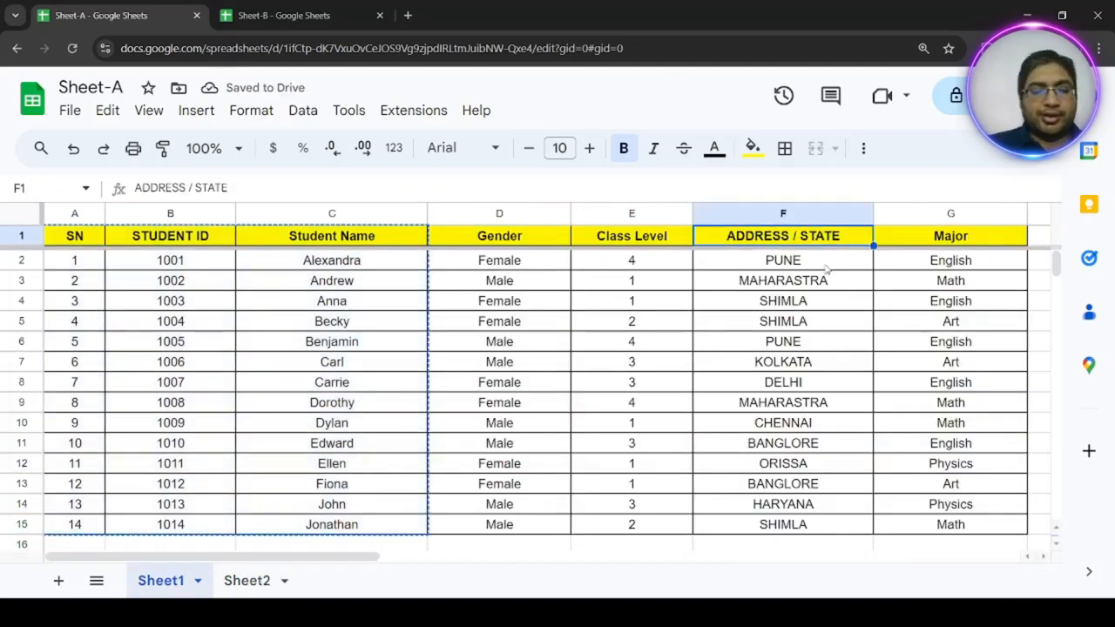
{"action": "left_click", "coordinate": [247, 580]}
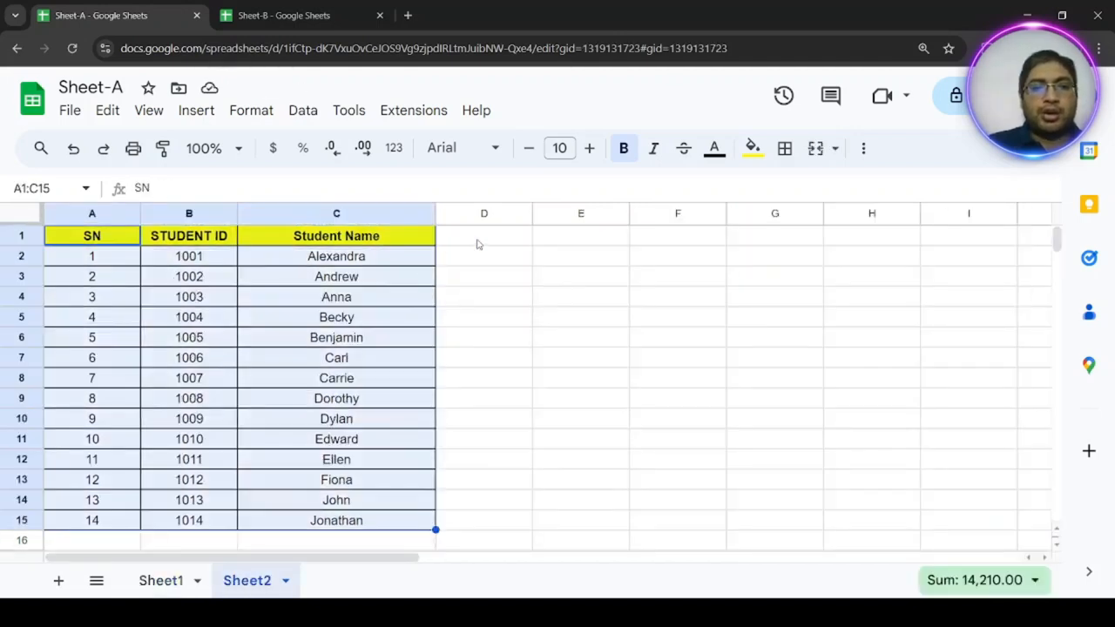
{"action": "left_click", "coordinate": [480, 239]}
{"action": "key", "text": "ctrl+v"}
{"action": "left_click_drag", "start_coordinate": [532, 213], "coordinate": [613, 213]}
Clear the contents of C2:D15 in Sheet2, keeping the header row.
{"action": "left_click_drag", "start_coordinate": [351, 265], "coordinate": [557, 517]}
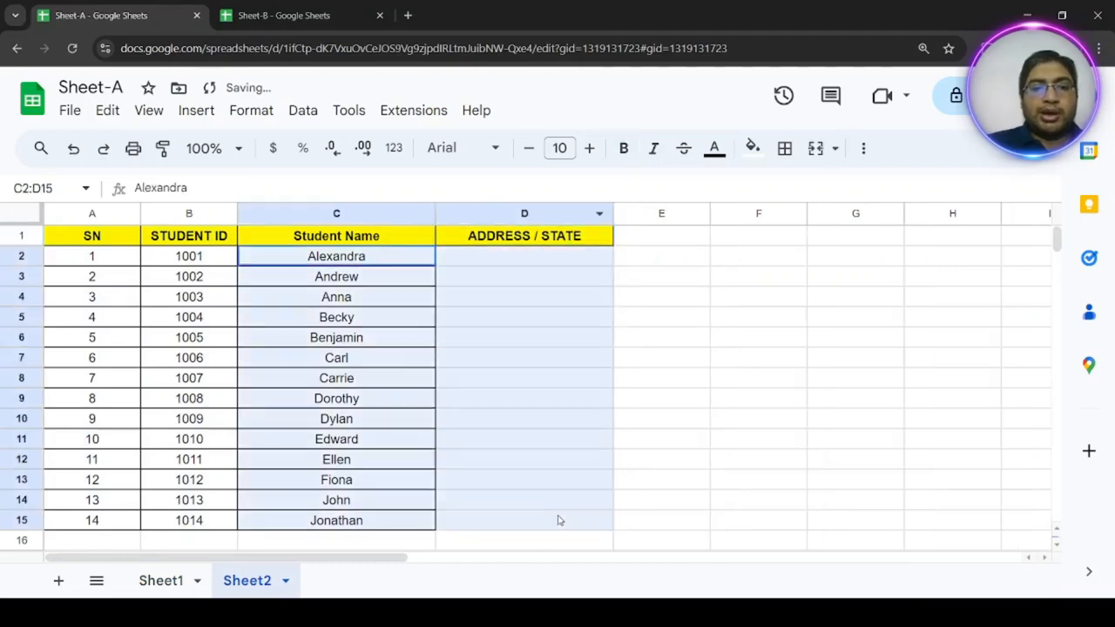
{"action": "key", "text": "Delete"}
{"action": "left_click", "coordinate": [523, 500]}
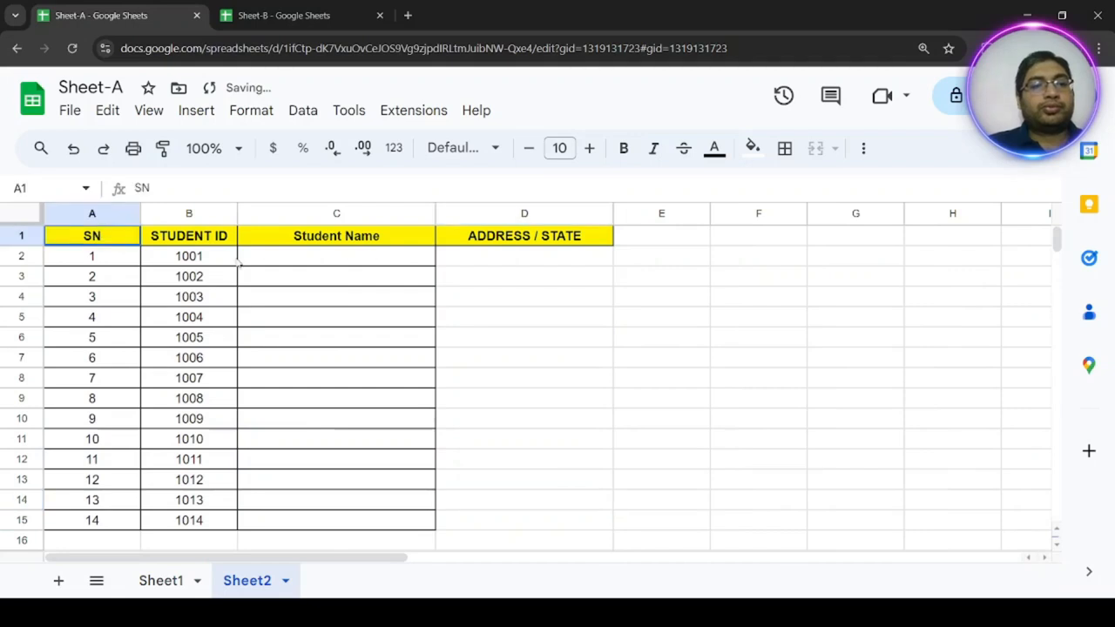
Apply all borders to the table range A1:D15 in Sheet2.
{"action": "left_click_drag", "start_coordinate": [119, 237], "coordinate": [552, 528]}
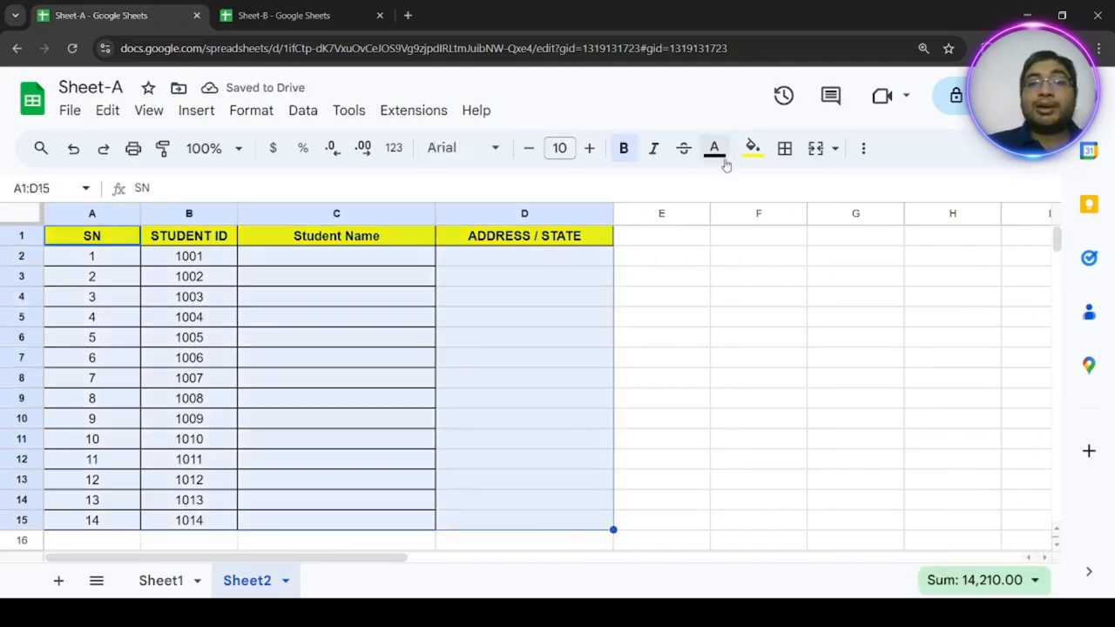
{"action": "left_click", "coordinate": [785, 148]}
{"action": "left_click", "coordinate": [794, 189]}
{"action": "left_click", "coordinate": [532, 319]}
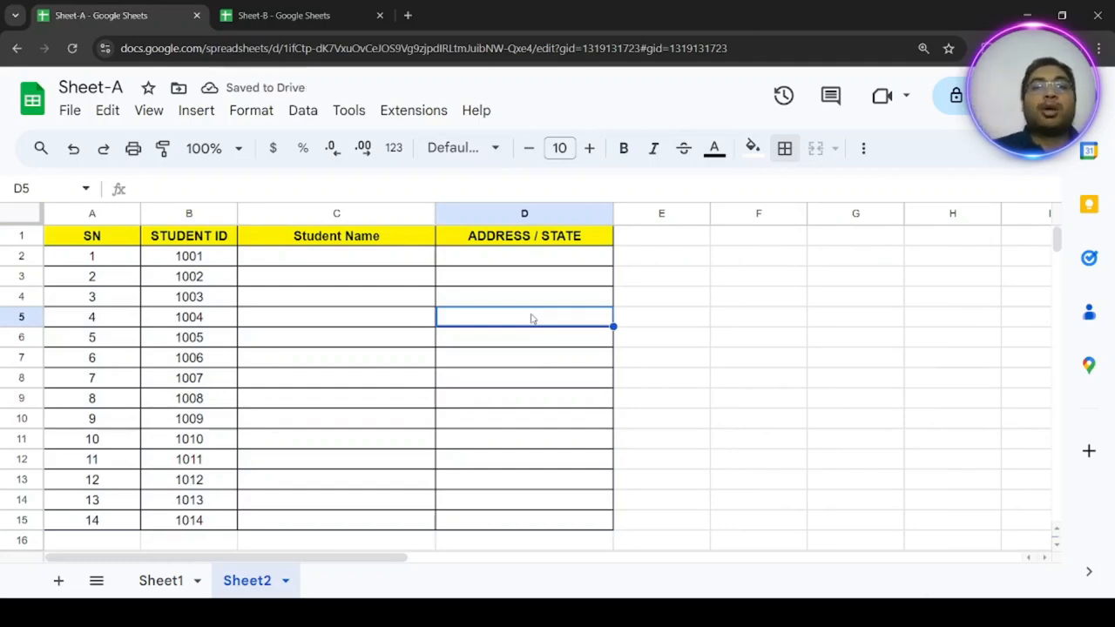
Compare the STUDENT ID columns of Sheet2 and Sheet1, and narrow the SN column in Sheet2.
{"action": "left_click", "coordinate": [190, 213]}
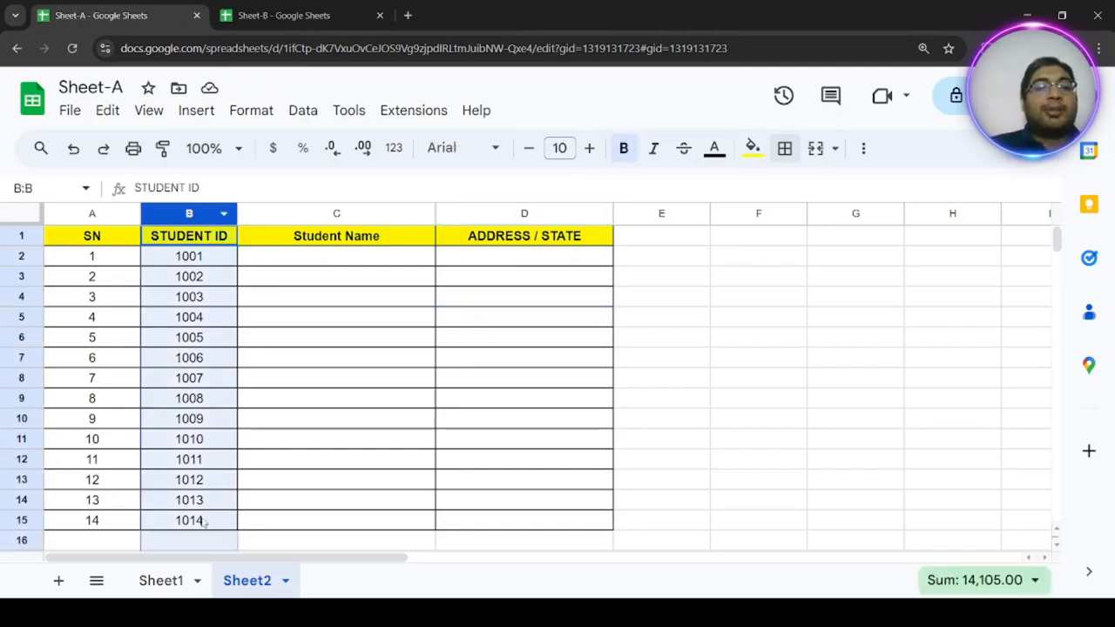
{"action": "left_click", "coordinate": [161, 585]}
{"action": "left_click", "coordinate": [172, 215]}
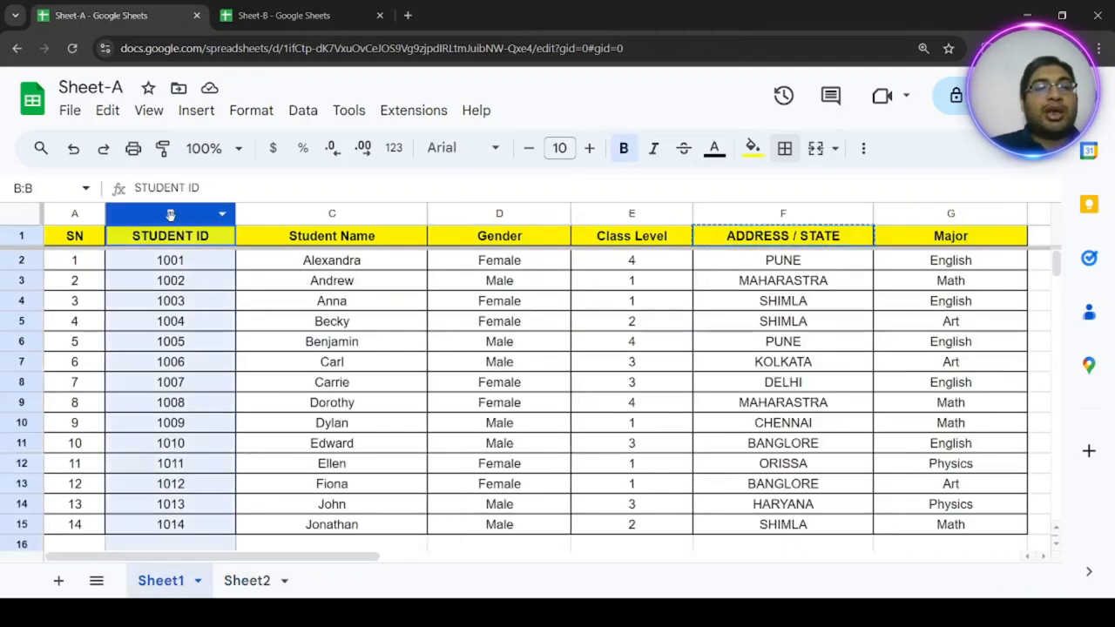
{"action": "left_click", "coordinate": [247, 580]}
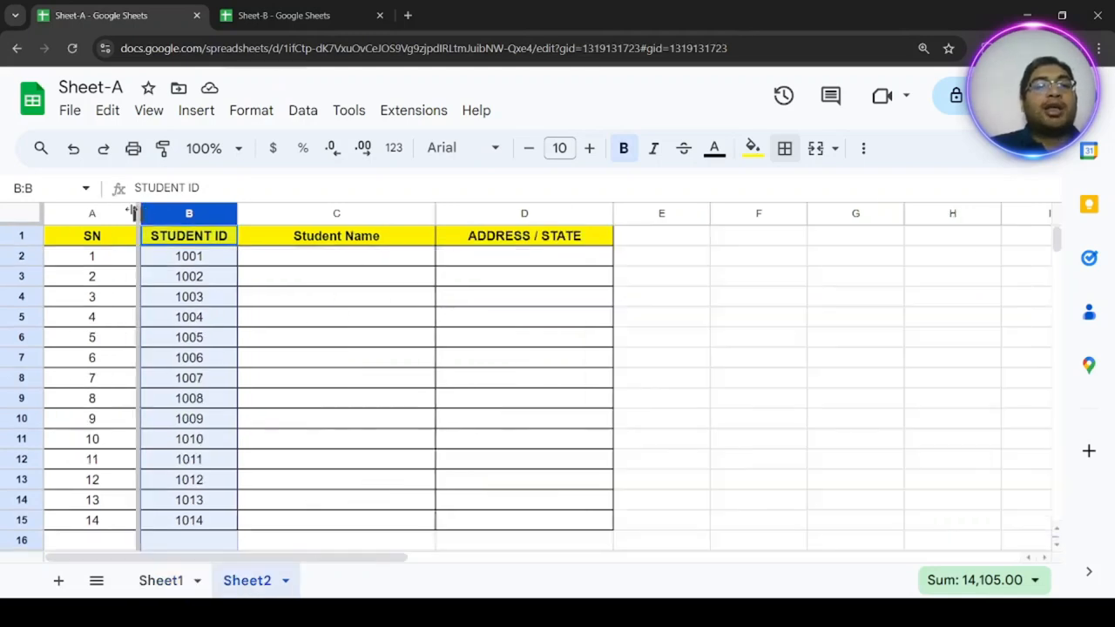
{"action": "left_click_drag", "start_coordinate": [140, 214], "coordinate": [102, 215]}
{"action": "left_click", "coordinate": [267, 257]}
{"action": "left_click", "coordinate": [514, 259]}
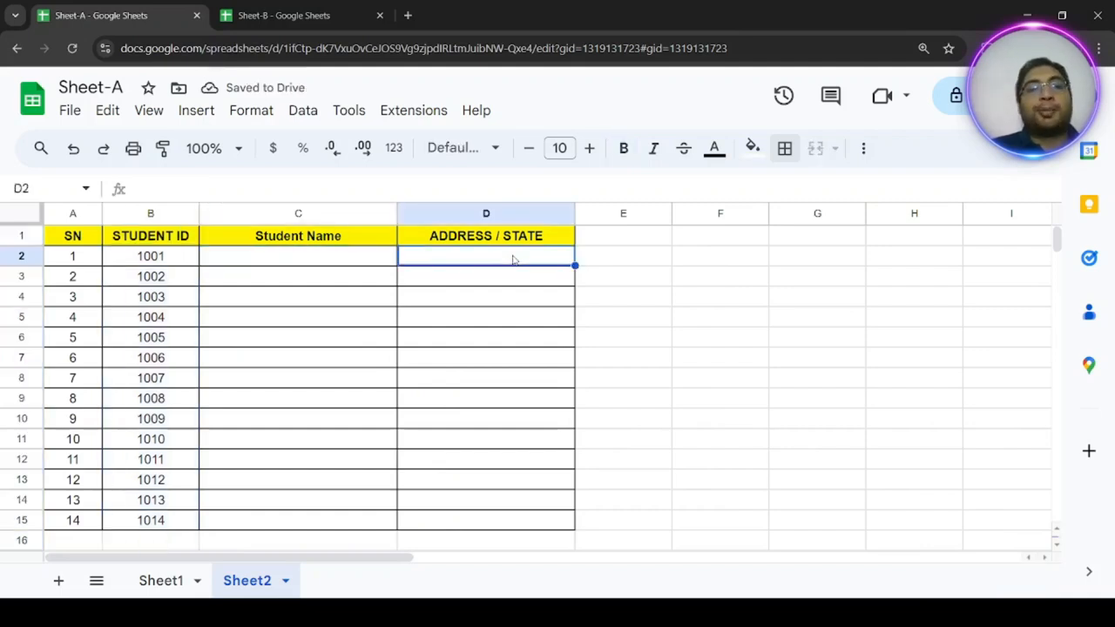
Start an XLOOKUP formula in cell C2 of Sheet2 with B2 as the search key.
{"action": "left_click", "coordinate": [301, 259]}
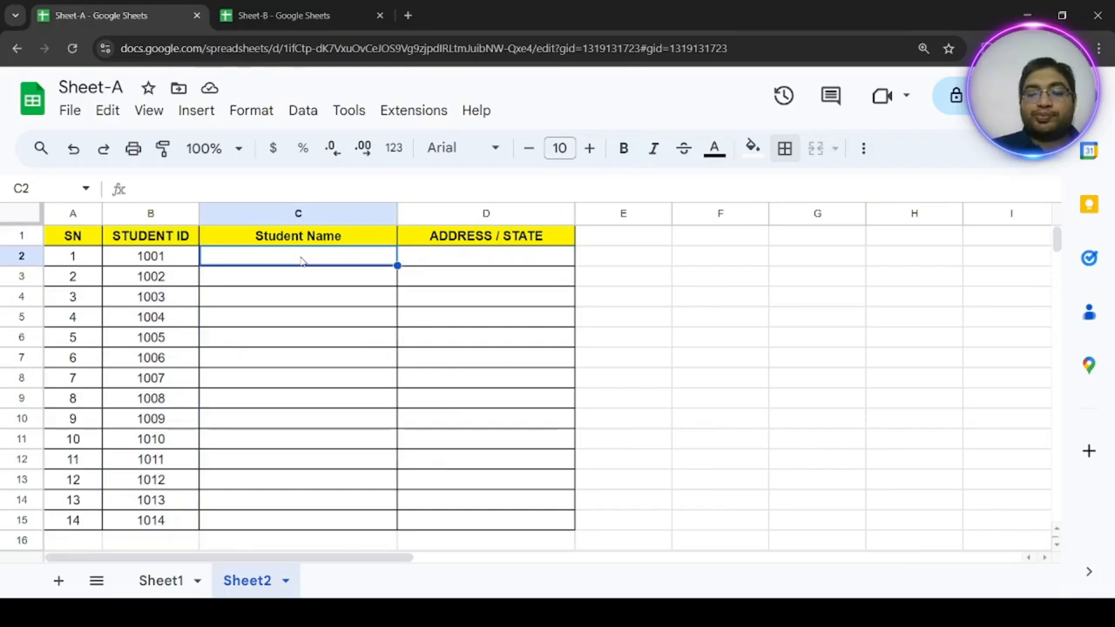
{"action": "type", "text": "=xlooku"}
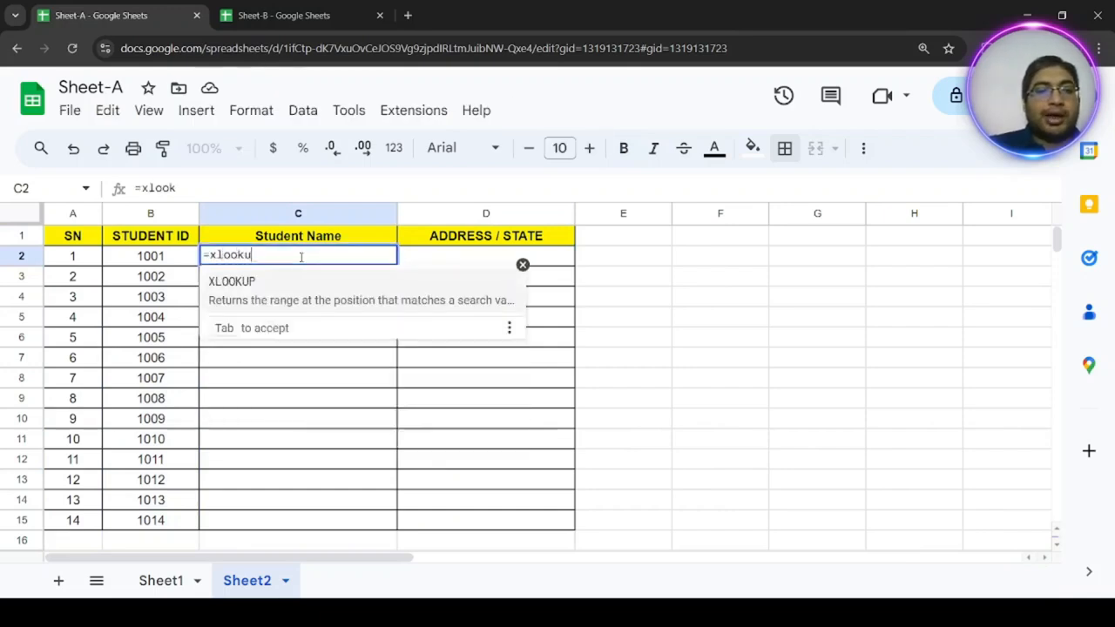
{"action": "type", "text": "p("}
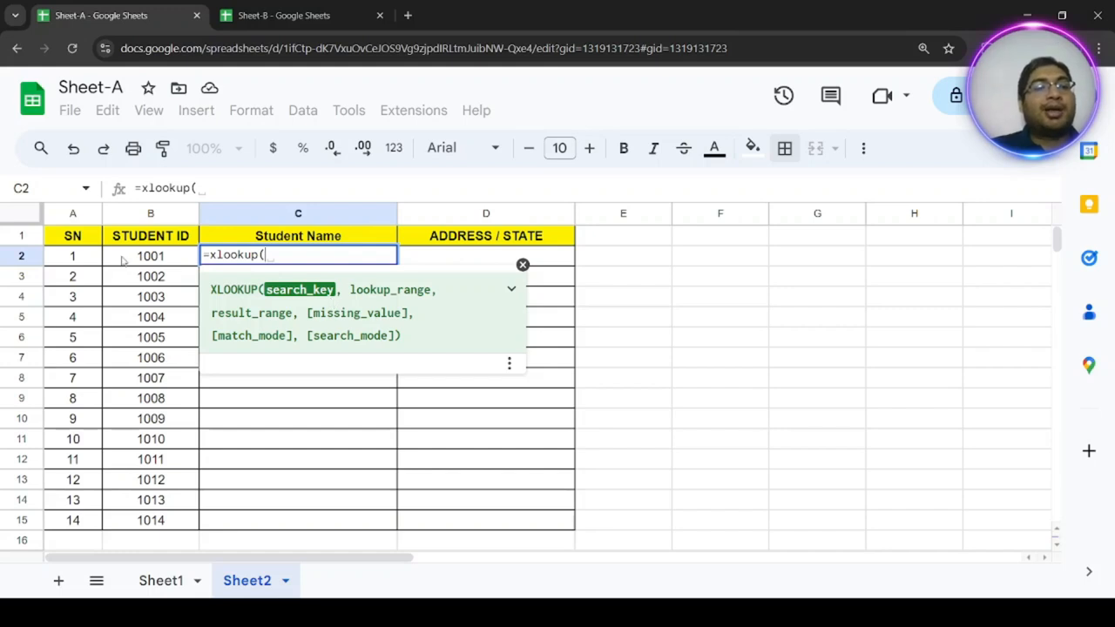
{"action": "left_click", "coordinate": [124, 260]}
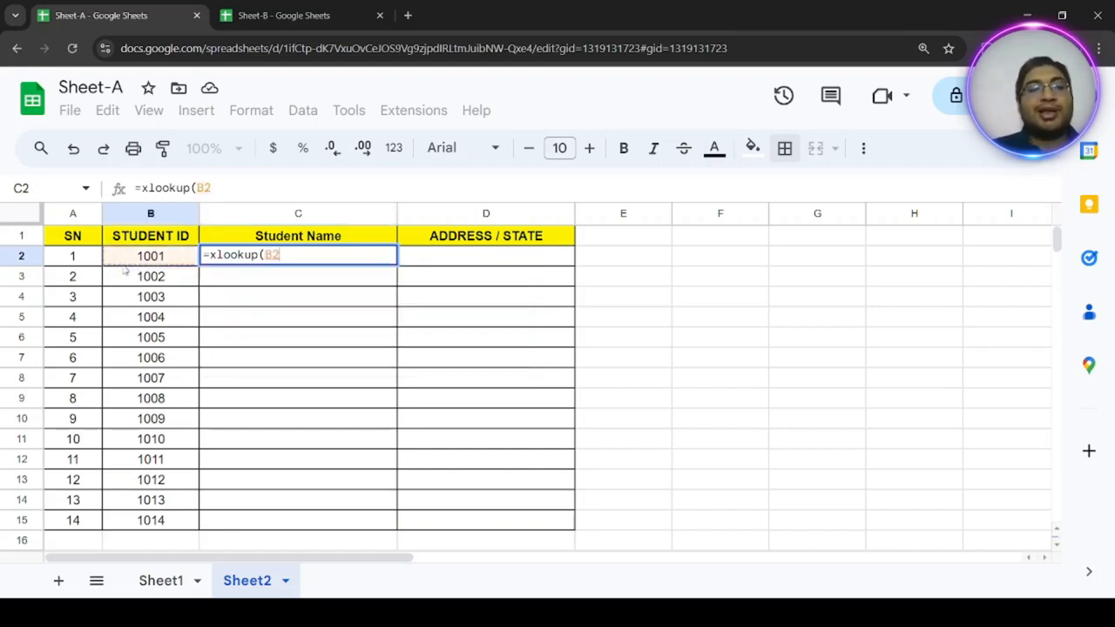
{"action": "type", "text": ","}
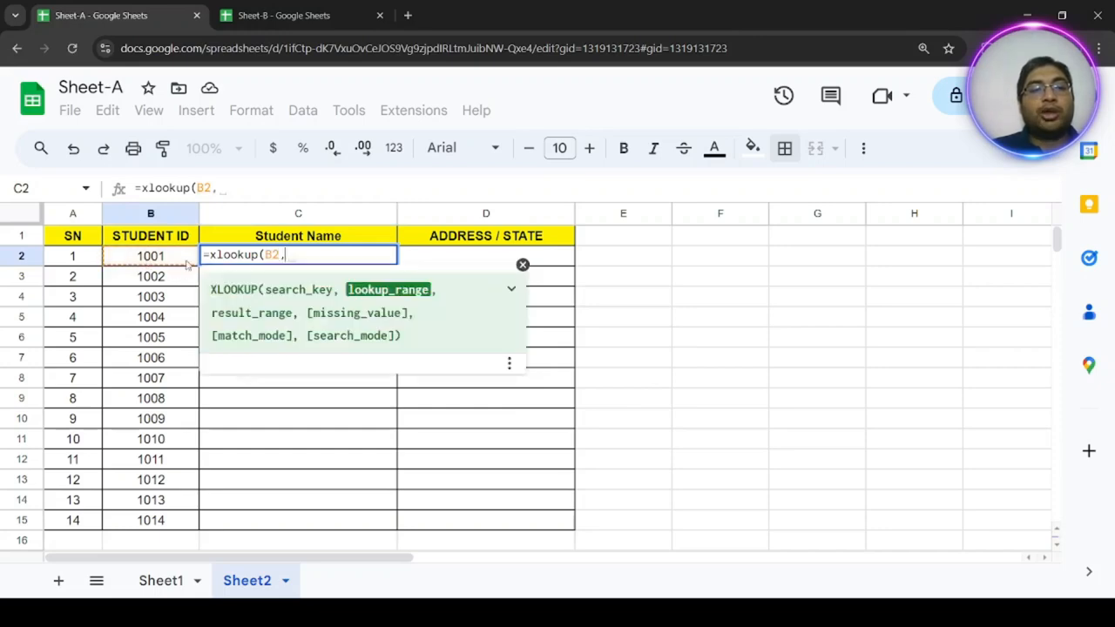
Set the lookup range of the XLOOKUP formula to the whole STUDENT ID column of Sheet1, Sheet1!B:B.
{"action": "left_click", "coordinate": [157, 581]}
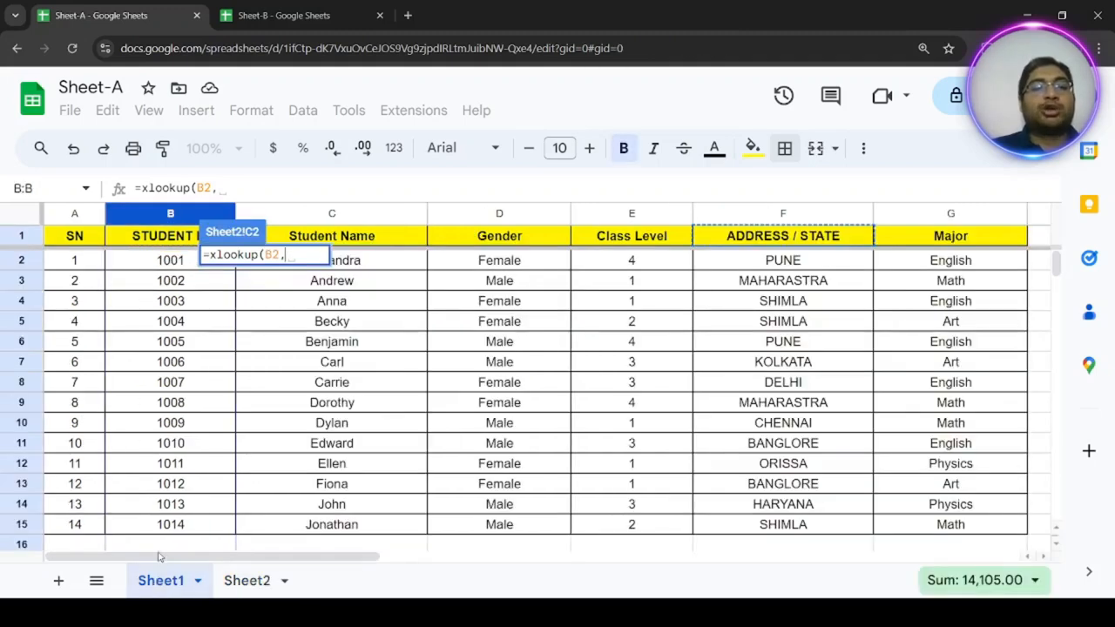
{"action": "left_click", "coordinate": [178, 215]}
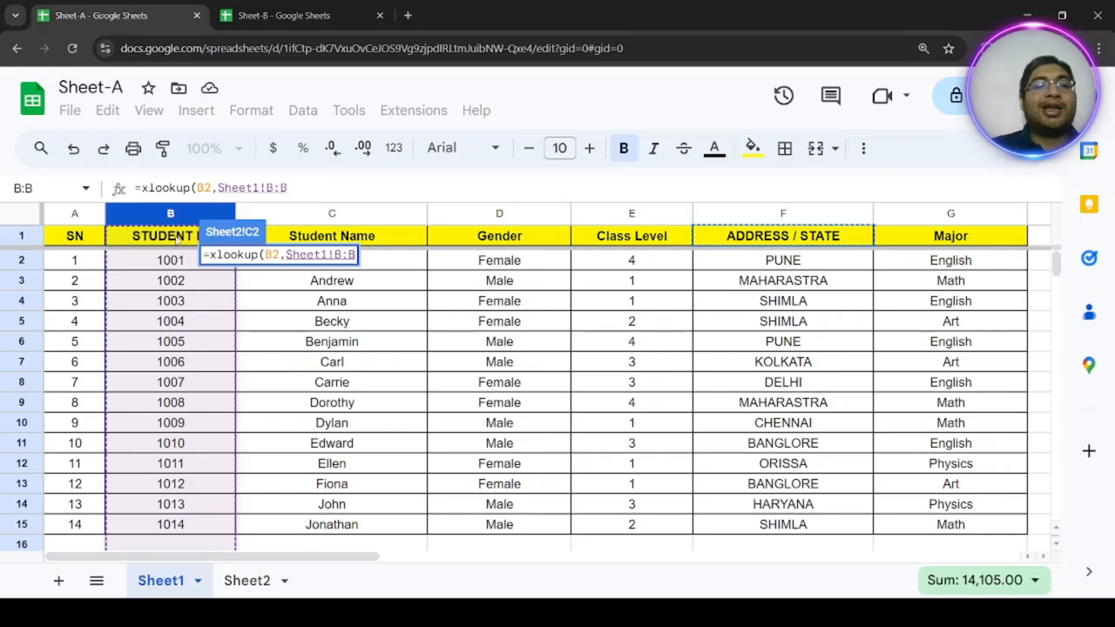
{"action": "key", "text": "shift+Left"}
{"action": "key", "text": "shift+Left"}
{"action": "key", "text": "shift+Left"}
{"action": "key", "text": "shift+Left"}
{"action": "key", "text": "shift+Left"}
{"action": "key", "text": "shift+Left"}
{"action": "key", "text": "shift+Left"}
{"action": "key", "text": "shift+Left"}
{"action": "key", "text": "shift+Left"}
{"action": "key", "text": "shift+Left"}
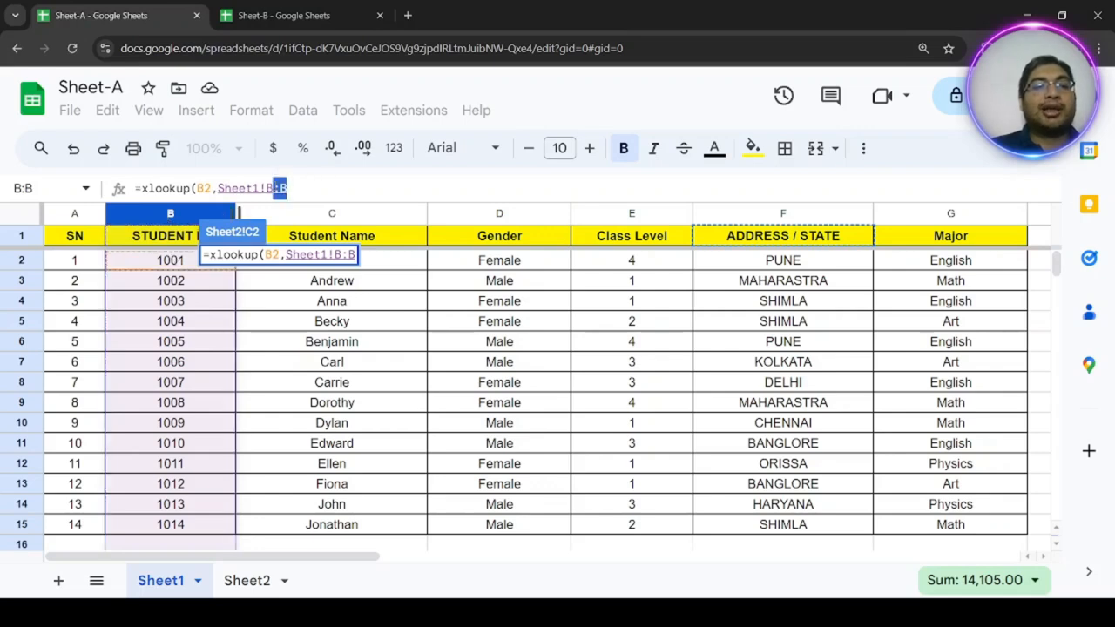
{"action": "left_click", "coordinate": [320, 188]}
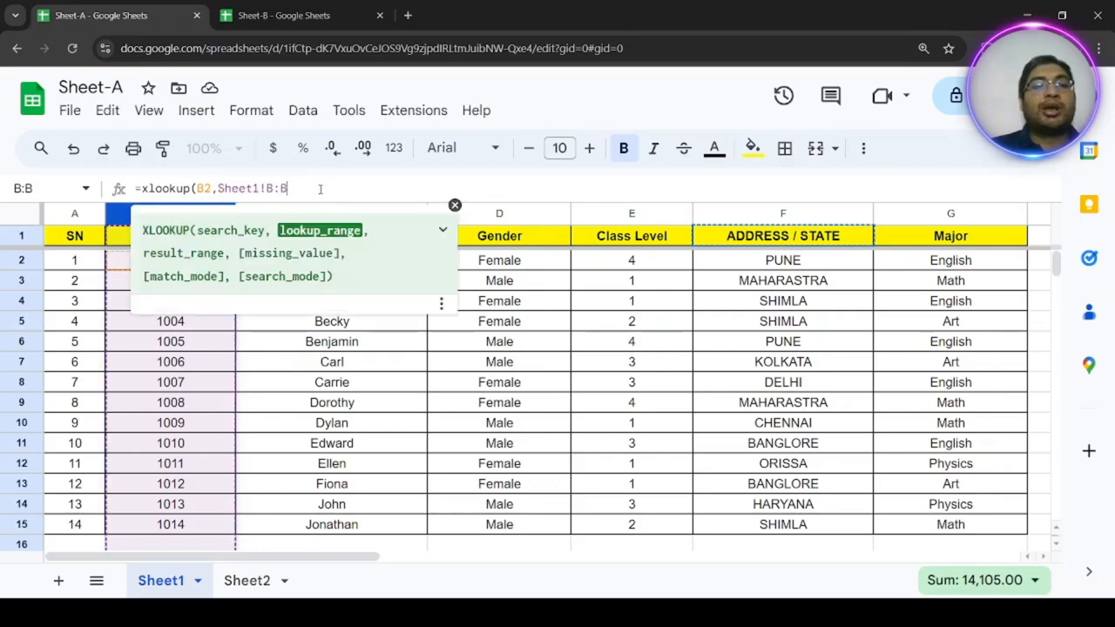
Complete the XLOOKUP formula in C2 with the whole Student Name column of Sheet1, Sheet1!C:C, as the result range.
{"action": "type", "text": ","}
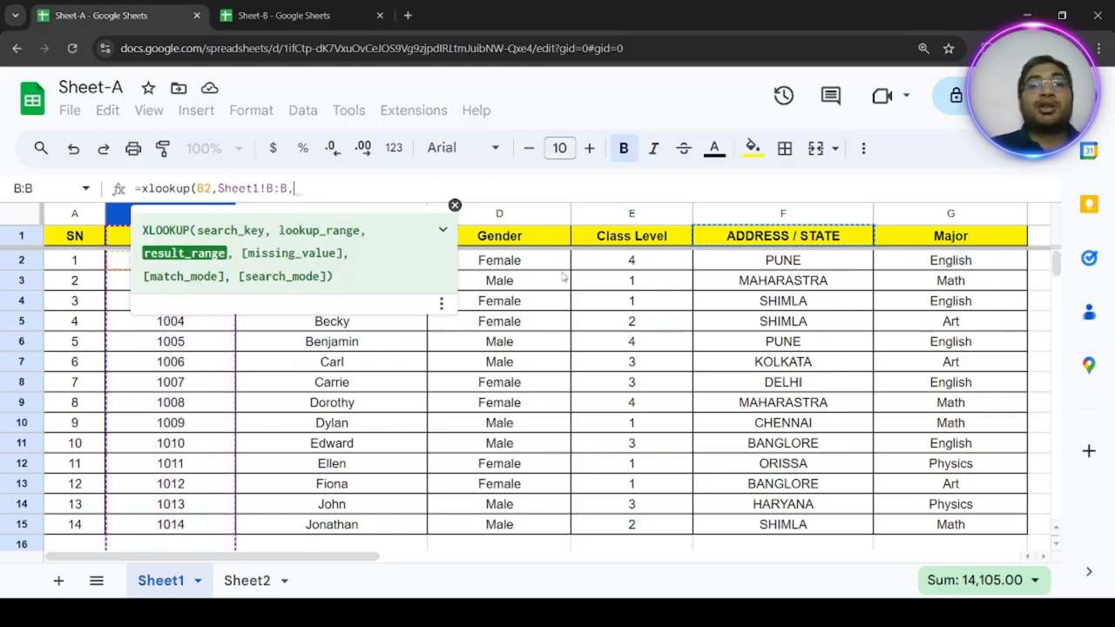
{"action": "left_click", "coordinate": [455, 205]}
{"action": "left_click", "coordinate": [352, 219]}
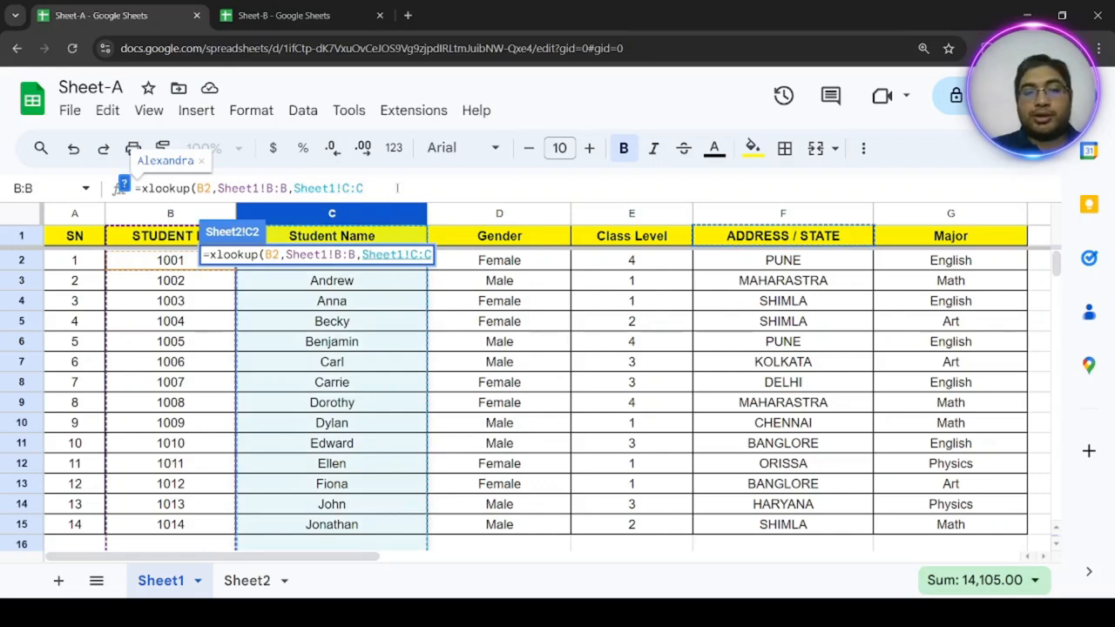
{"action": "left_click", "coordinate": [123, 186]}
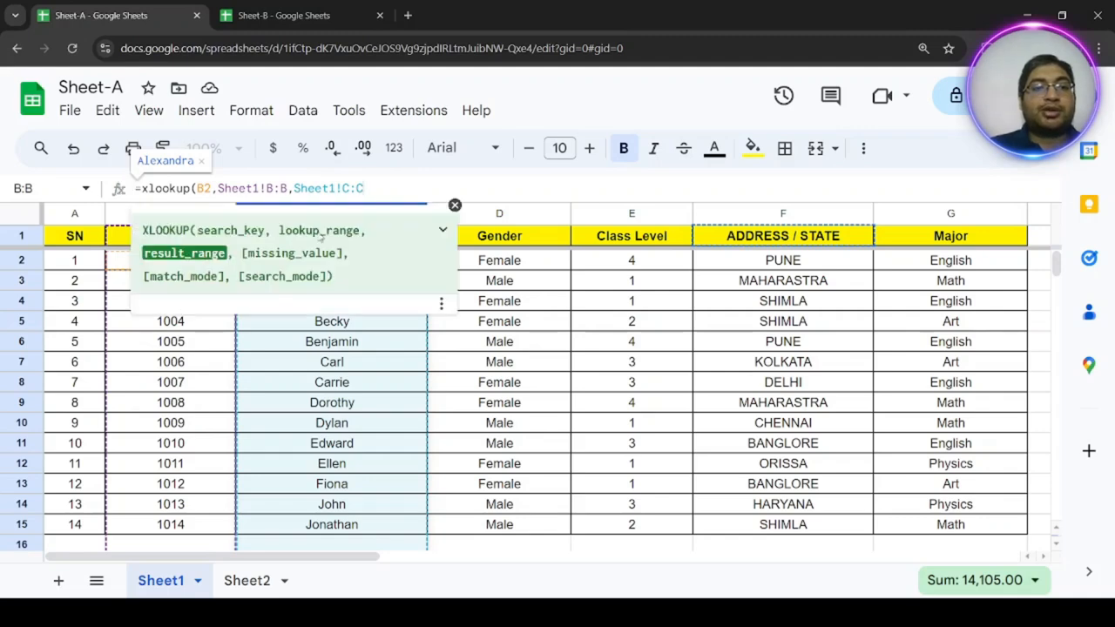
{"action": "type", "text": ")"}
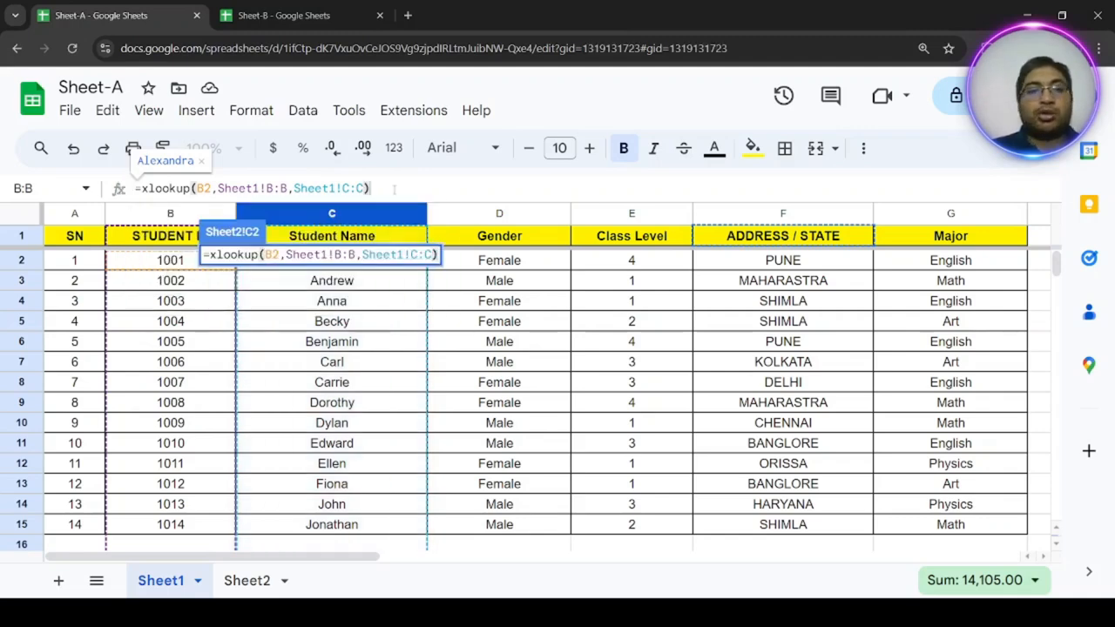
{"action": "key", "text": "Return"}
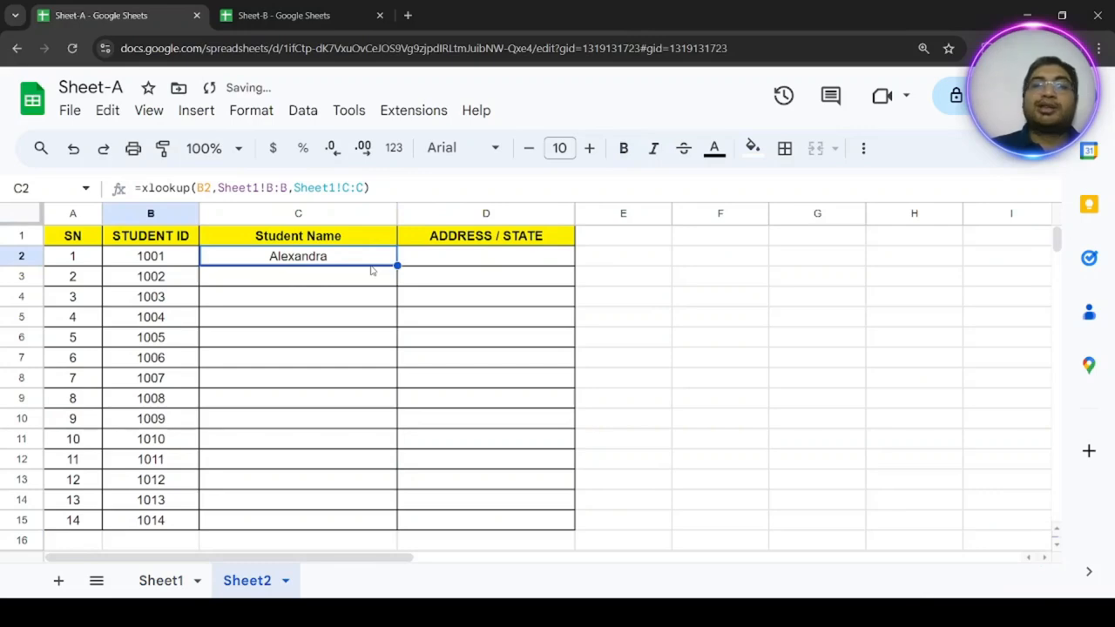
Compare the name returned for student ID 1001 in Sheet2 with the Student Name entry in Sheet1.
{"action": "left_click", "coordinate": [162, 256]}
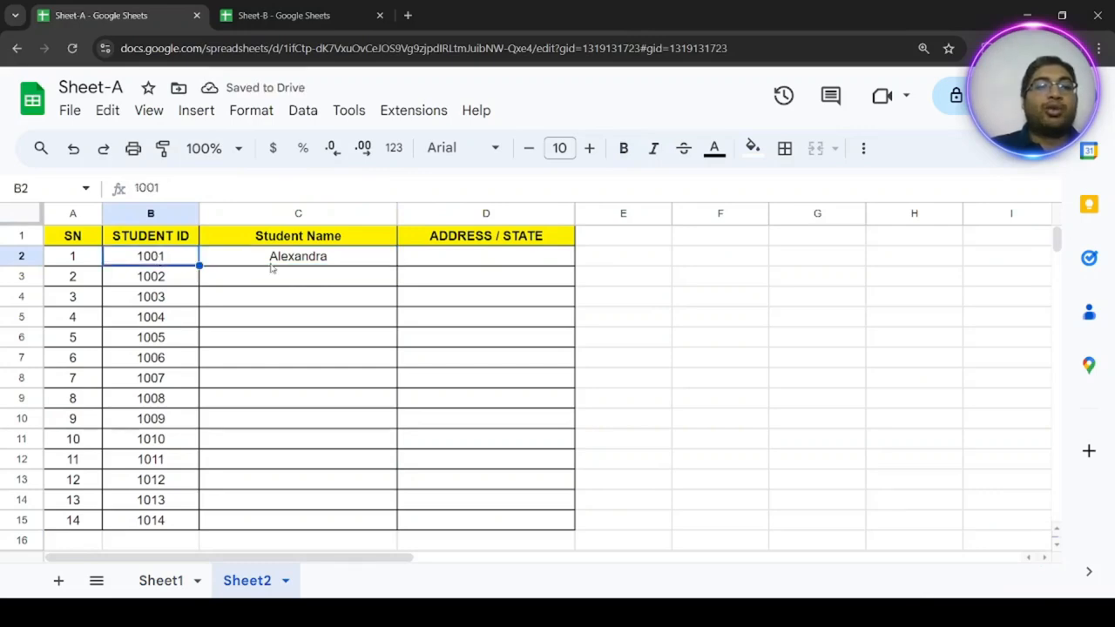
{"action": "left_click", "coordinate": [161, 585]}
{"action": "left_click", "coordinate": [336, 266]}
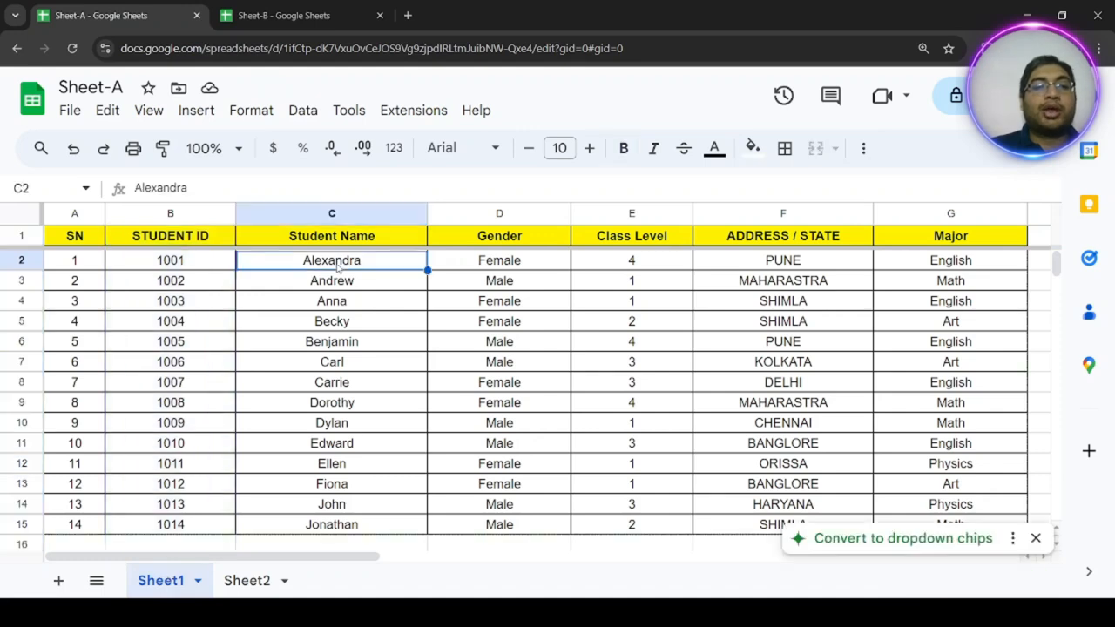
{"action": "left_click", "coordinate": [252, 583]}
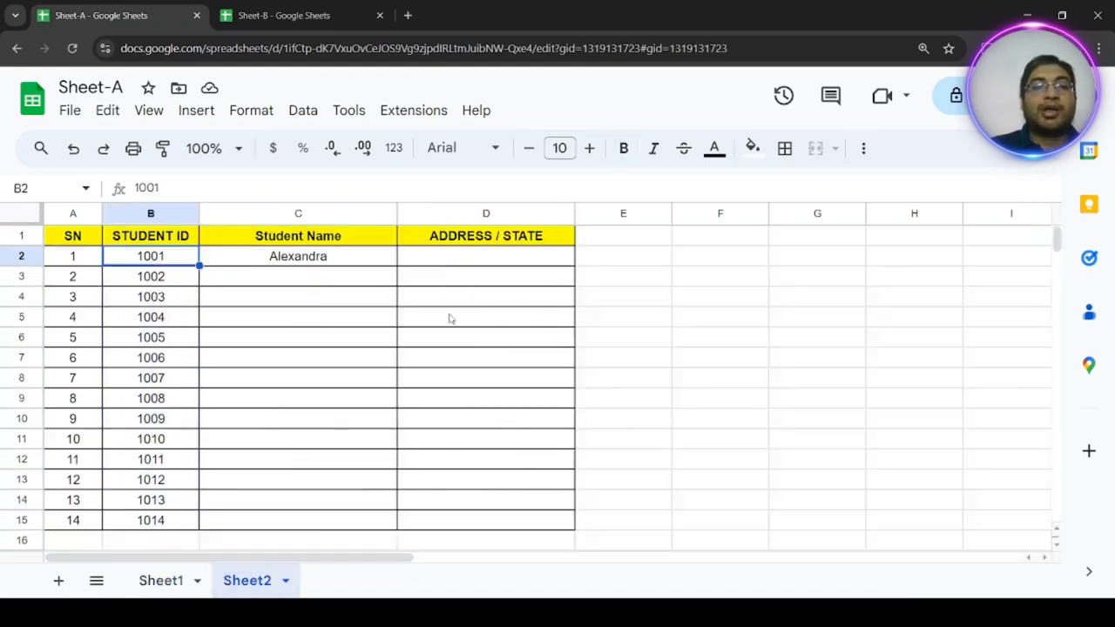
Locate the ADDRESS / STATE column in Sheet1 and start an XLOOKUP formula in D2 of Sheet2 with B2 as the search key.
{"action": "left_click", "coordinate": [466, 261]}
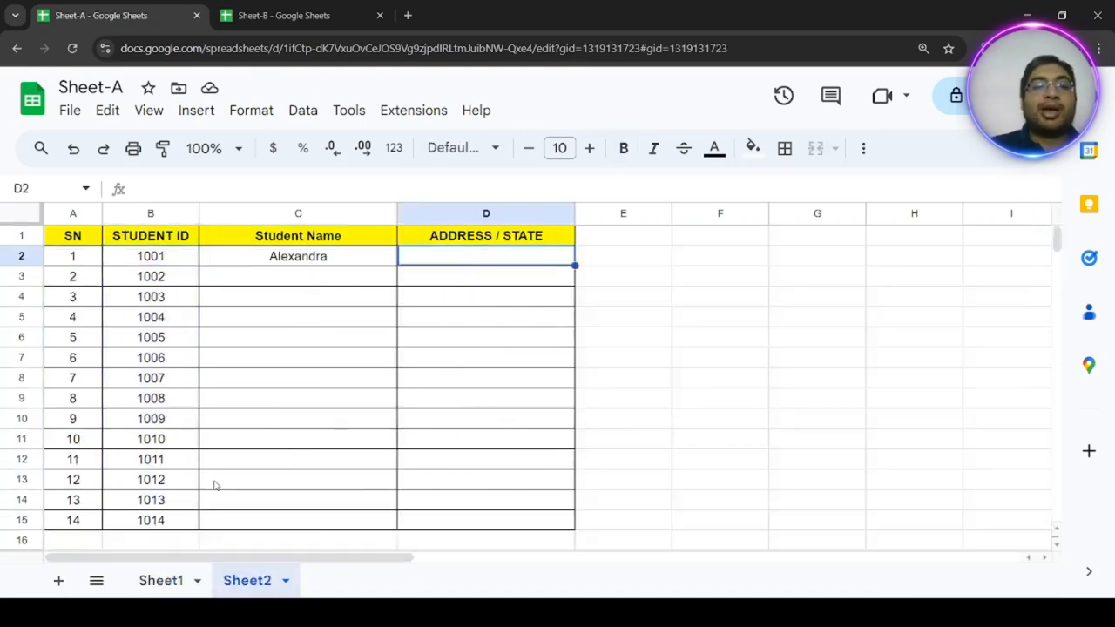
{"action": "left_click", "coordinate": [160, 582]}
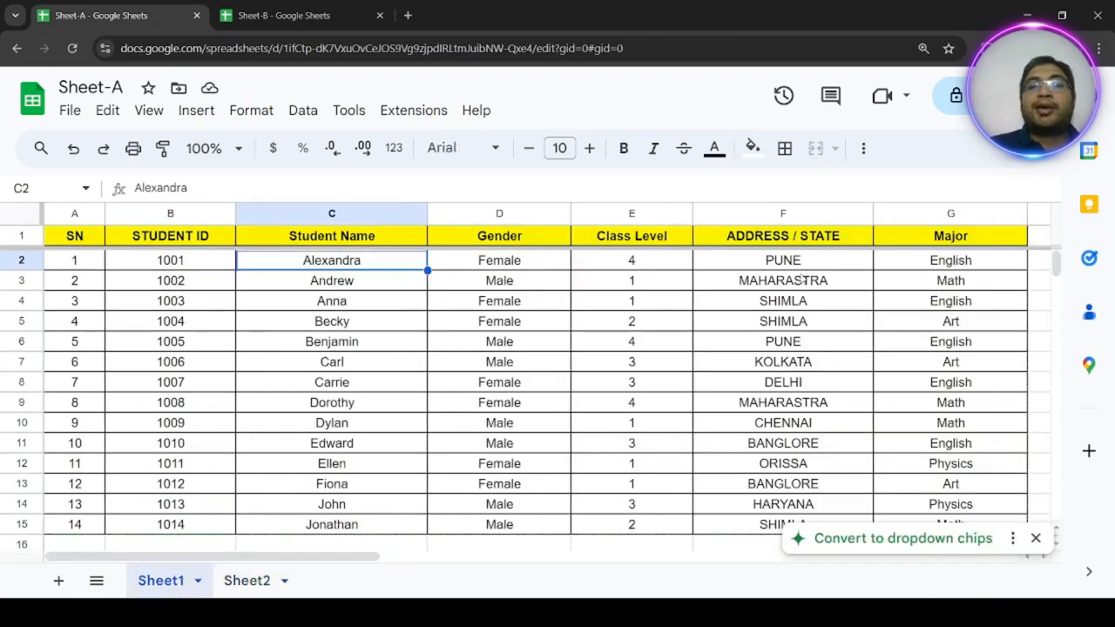
{"action": "left_click", "coordinate": [785, 216]}
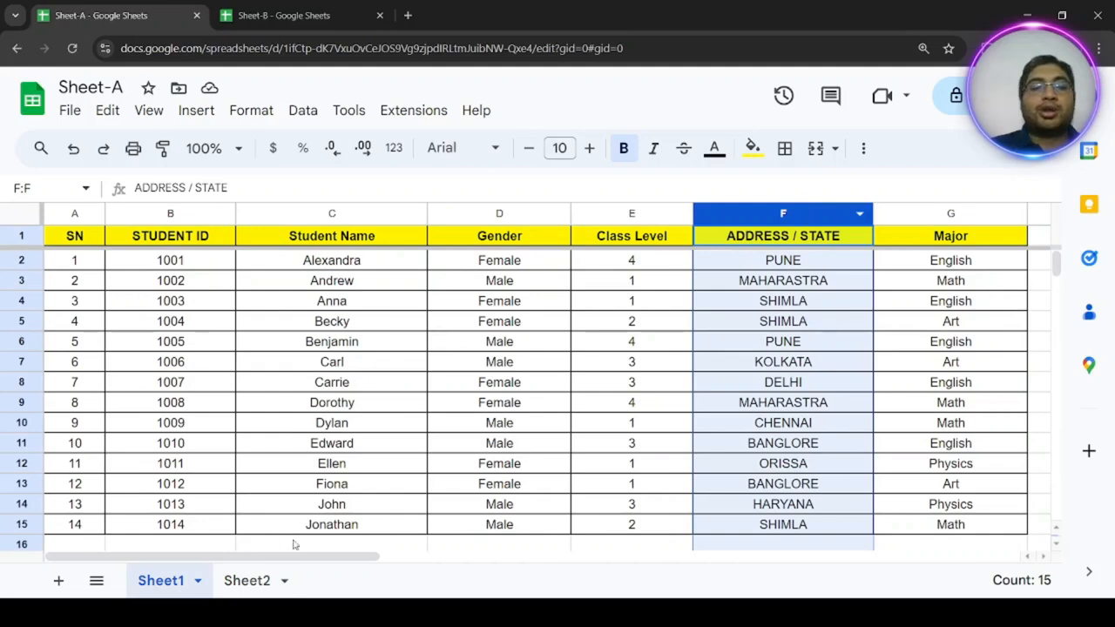
{"action": "left_click", "coordinate": [249, 581]}
{"action": "type", "text": "=xlookup("}
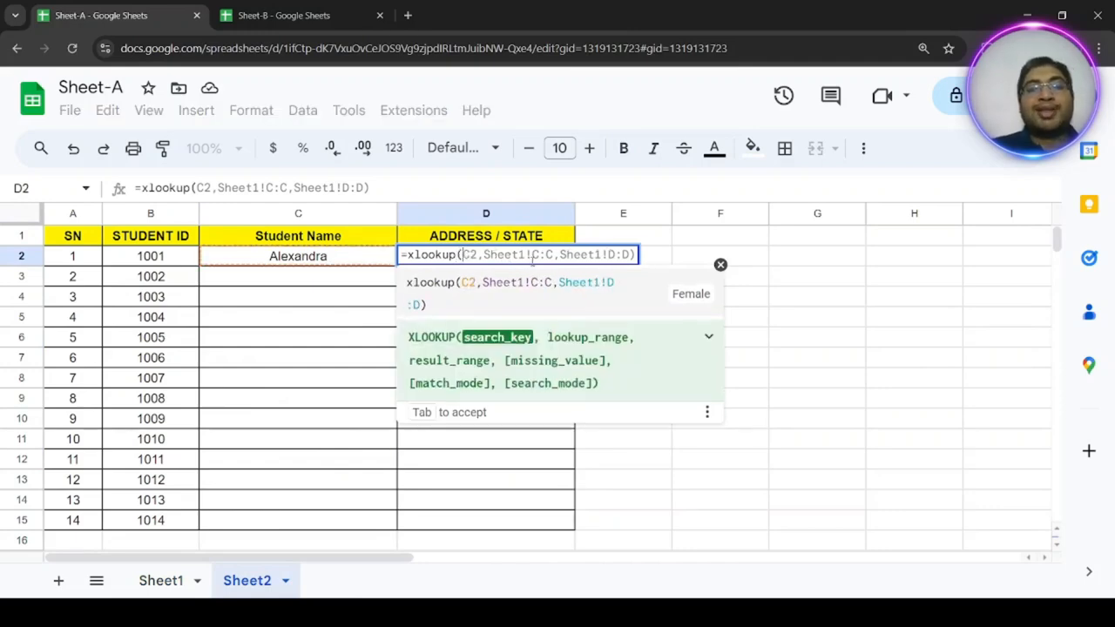
{"action": "left_click", "coordinate": [151, 257]}
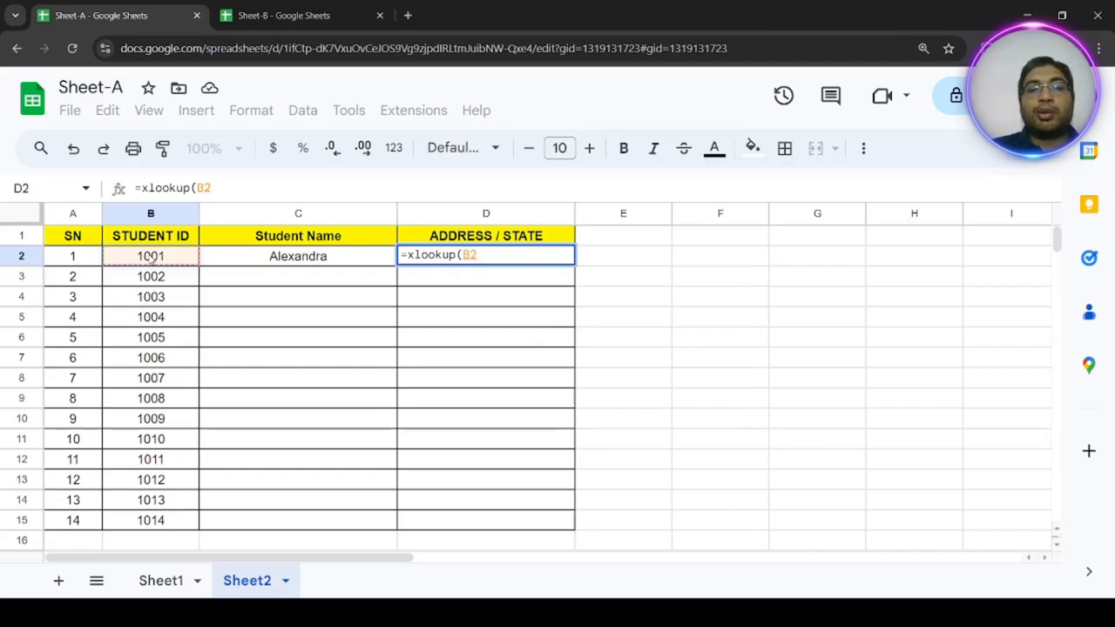
{"action": "type", "text": ","}
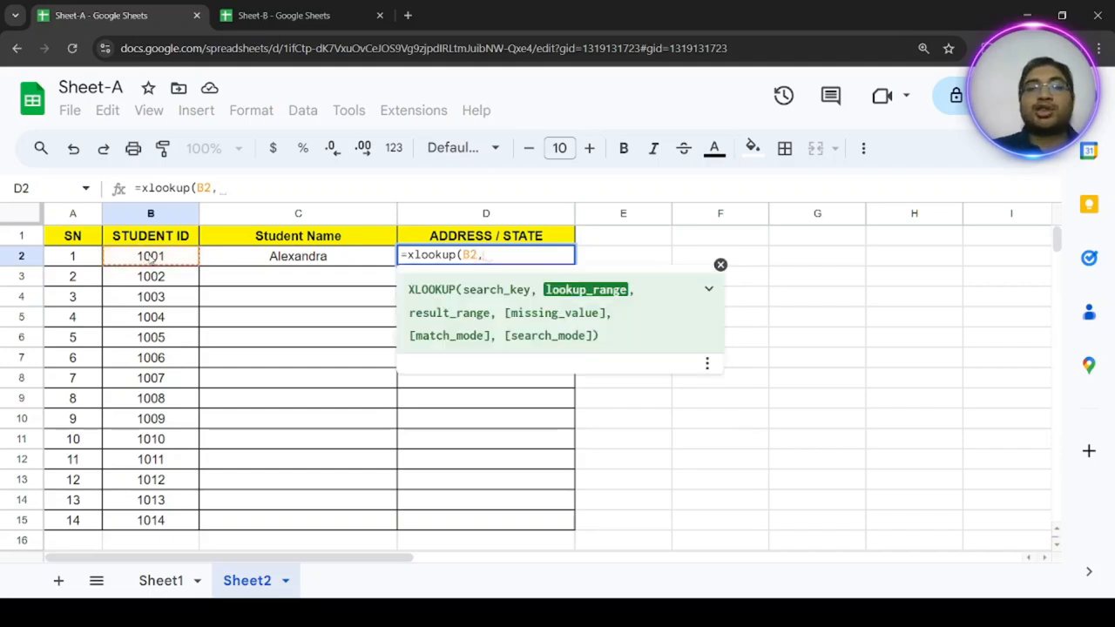
Complete the D2 formula with Sheet1!B:B as the lookup range and the ADDRESS / STATE column, Sheet1!F:F, as the result range.
{"action": "left_click", "coordinate": [161, 582]}
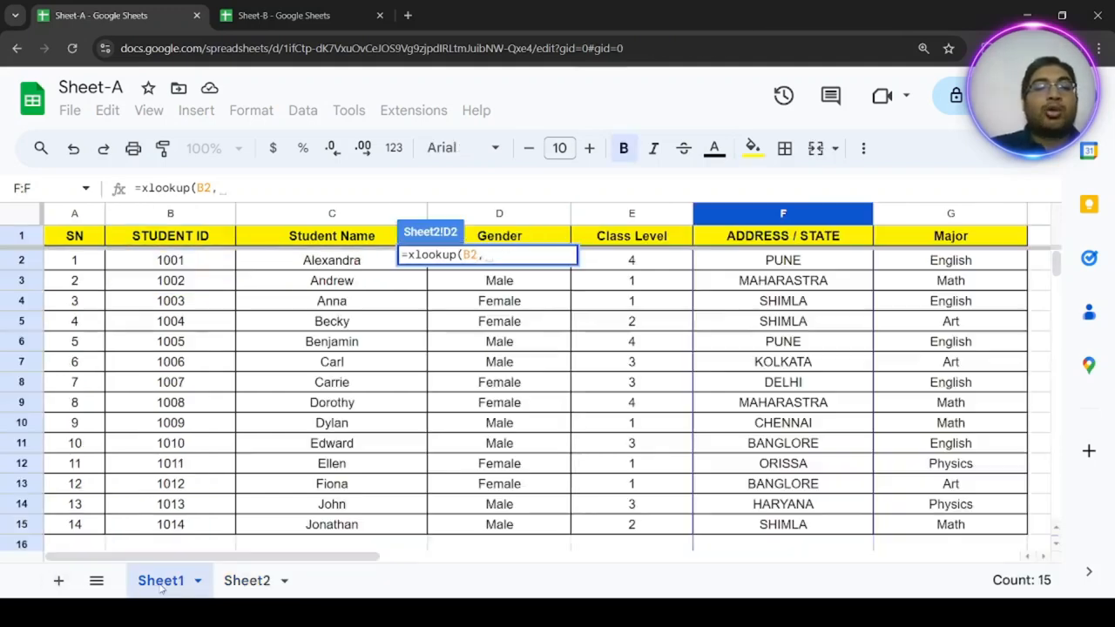
{"action": "left_click", "coordinate": [157, 213]}
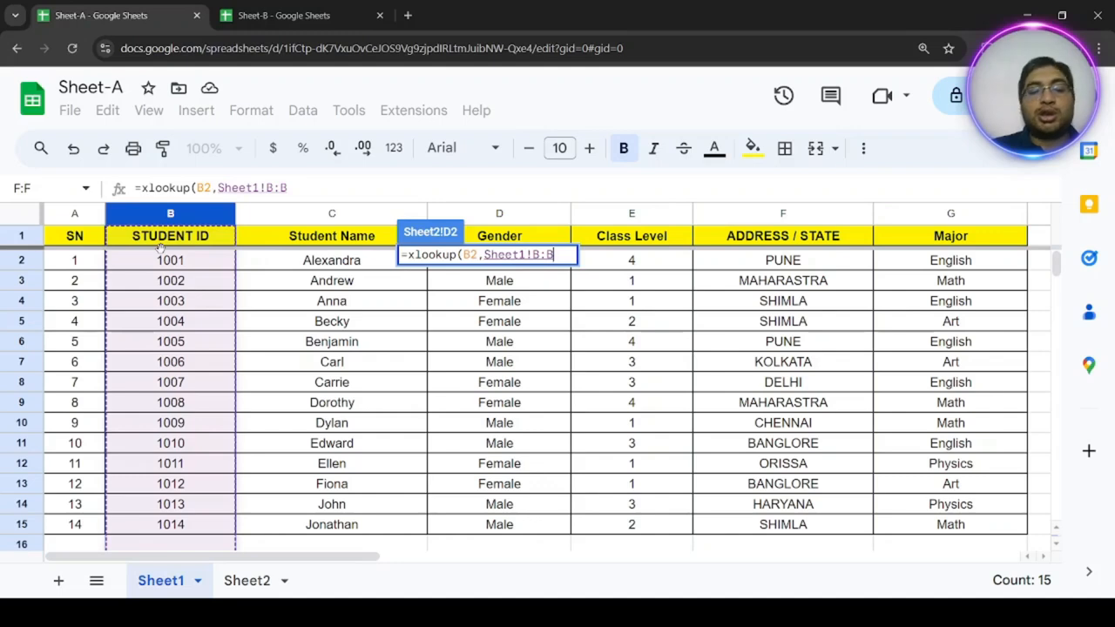
{"action": "type", "text": ","}
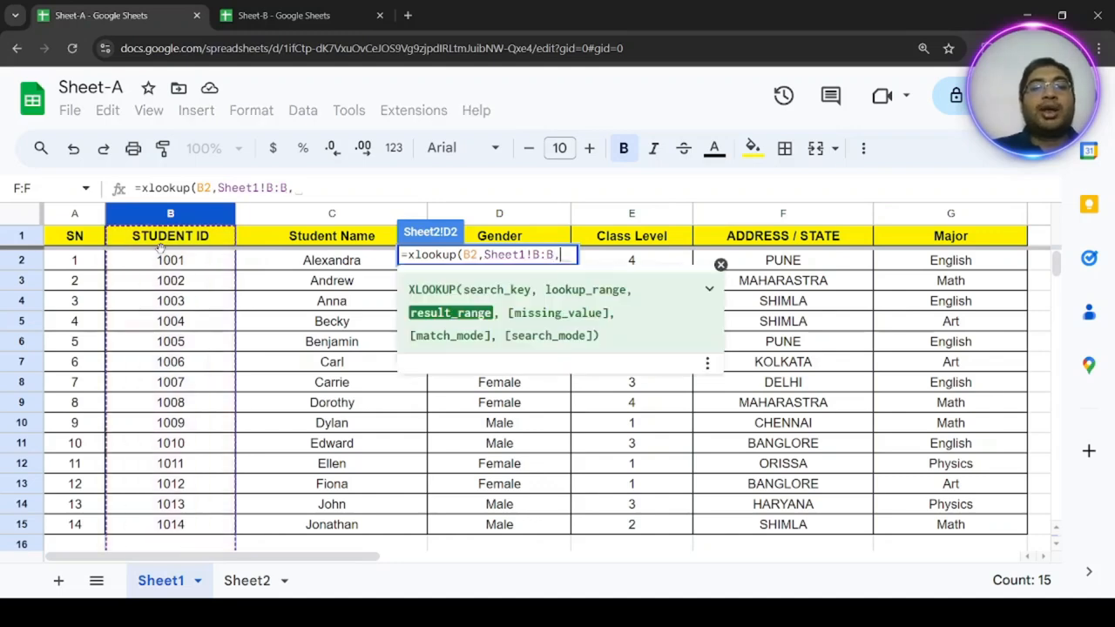
{"action": "left_click", "coordinate": [807, 213]}
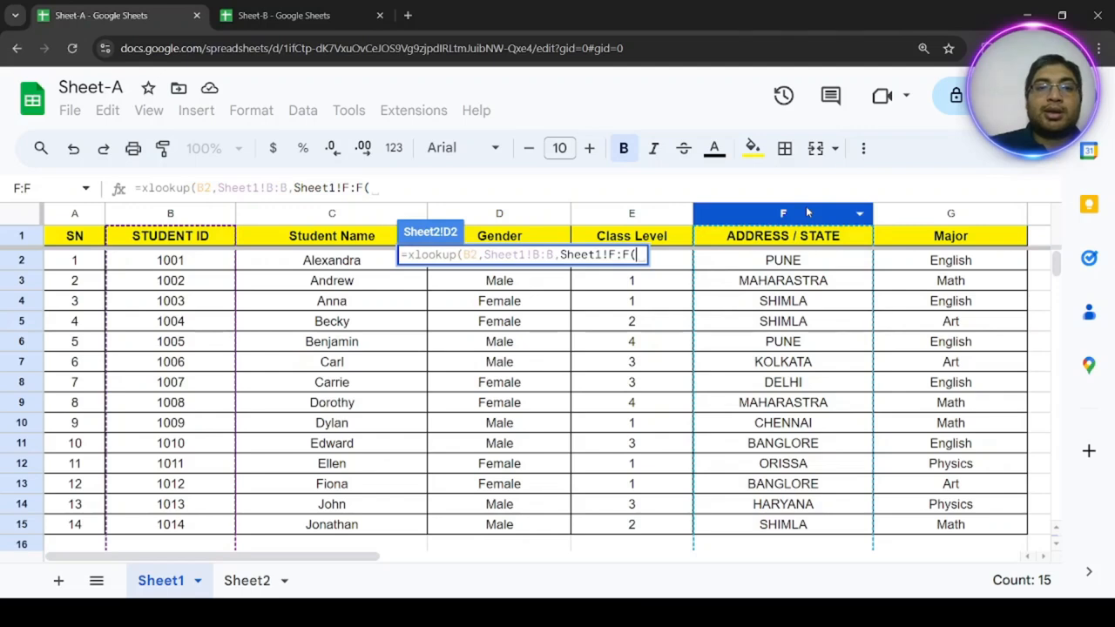
{"action": "type", "text": ")"}
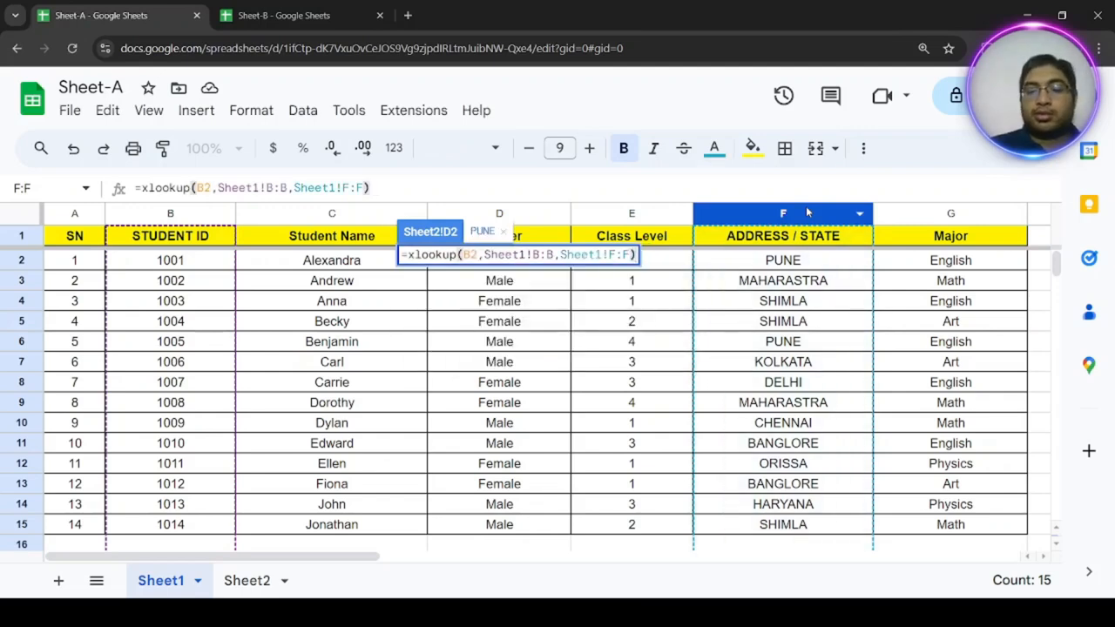
{"action": "key", "text": "Return"}
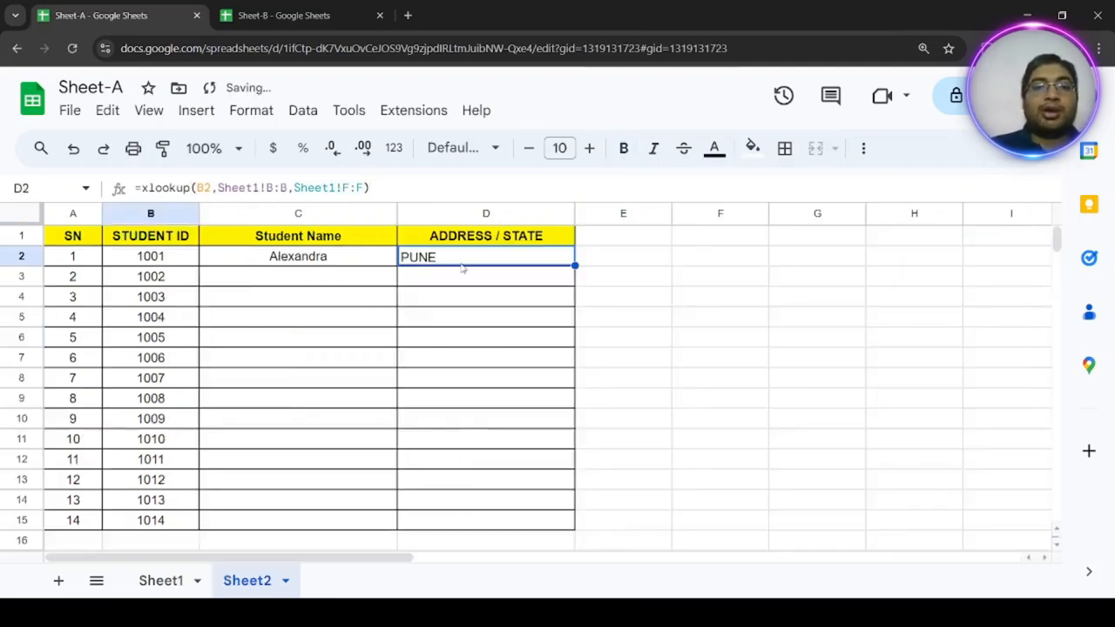
Fill the XLOOKUP formulas in C2:D2 down to row 15 and centre the filled cells horizontally.
{"action": "left_click_drag", "start_coordinate": [334, 262], "coordinate": [468, 261]}
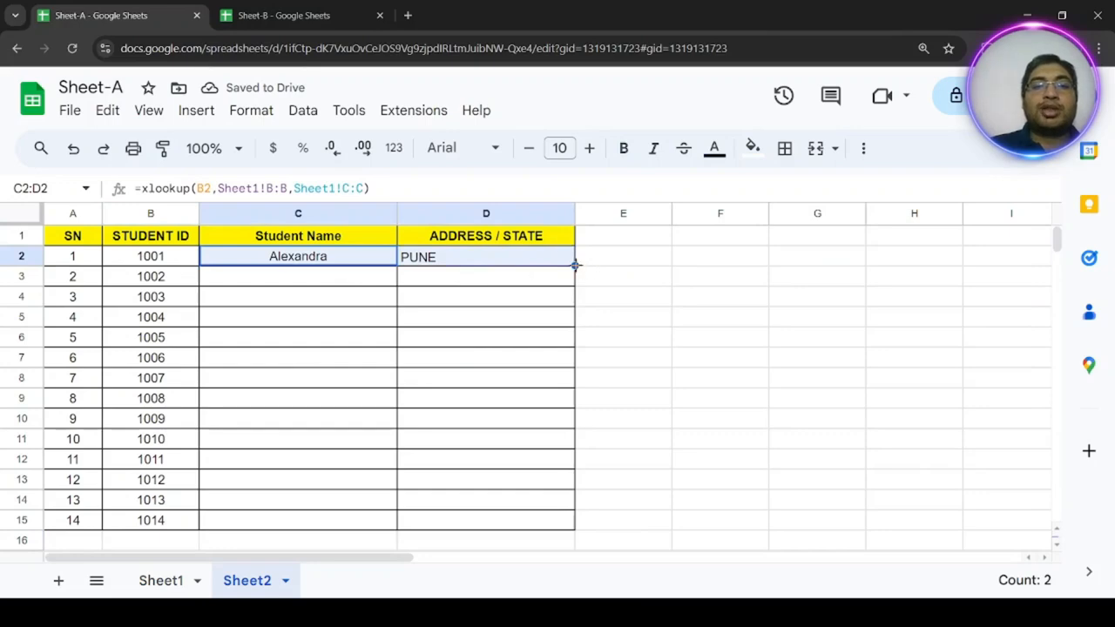
{"action": "left_click_drag", "start_coordinate": [574, 265], "coordinate": [585, 523]}
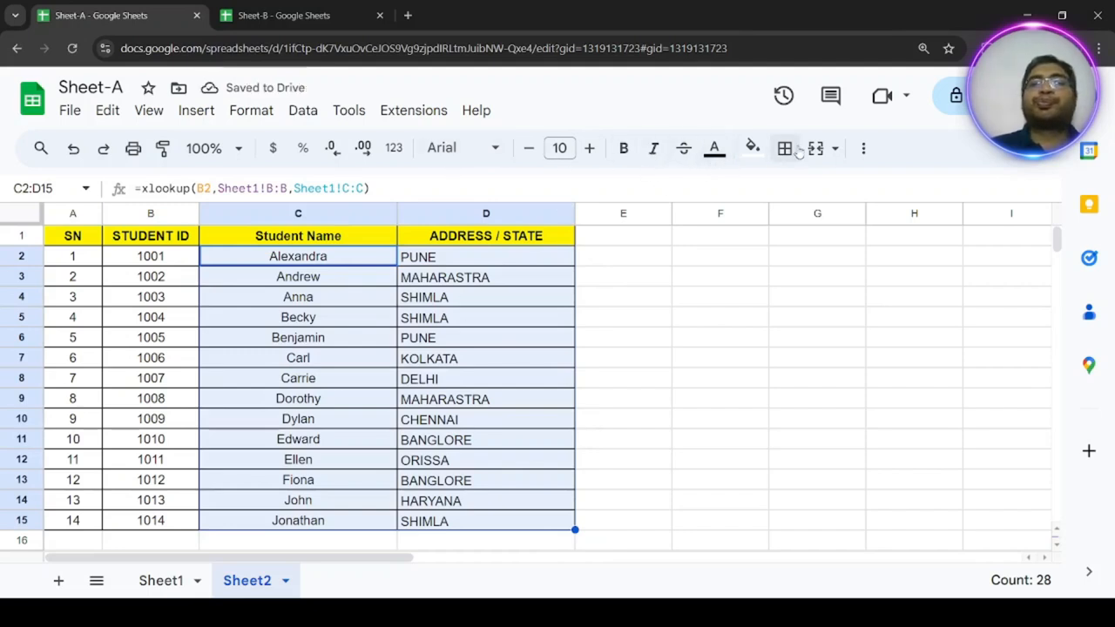
{"action": "left_click", "coordinate": [863, 148]}
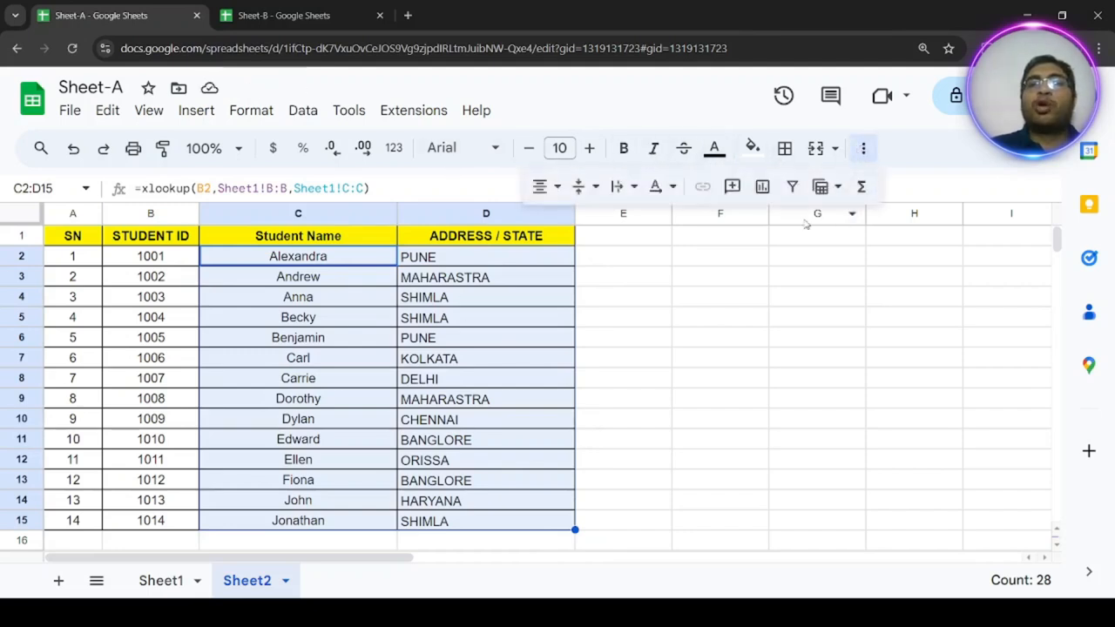
{"action": "left_click", "coordinate": [544, 186]}
{"action": "left_click", "coordinate": [577, 221]}
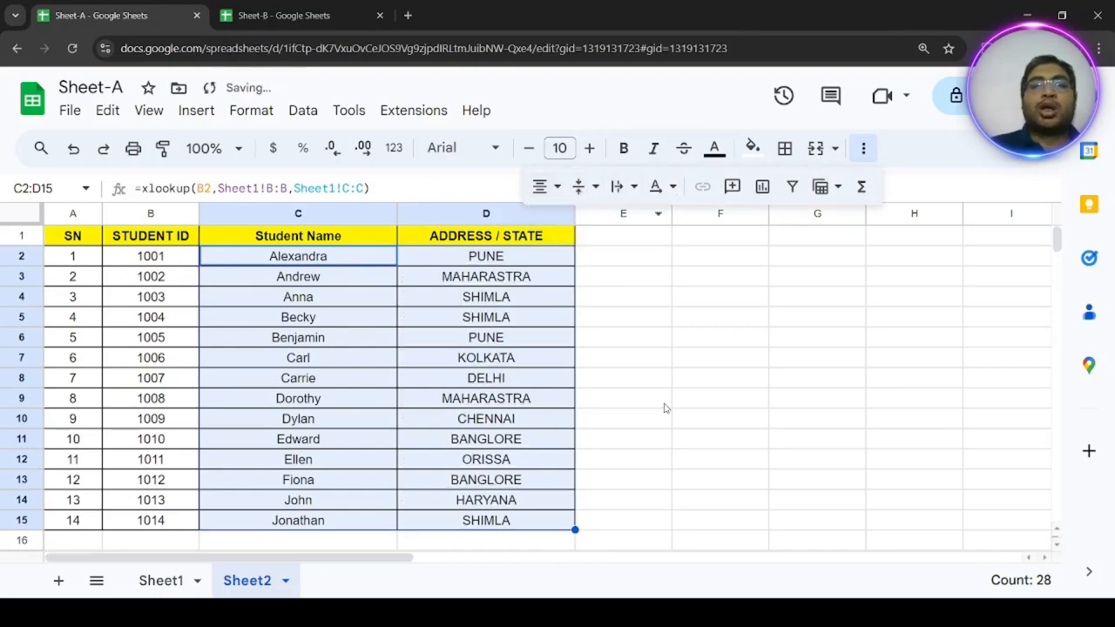
{"action": "left_click", "coordinate": [649, 397]}
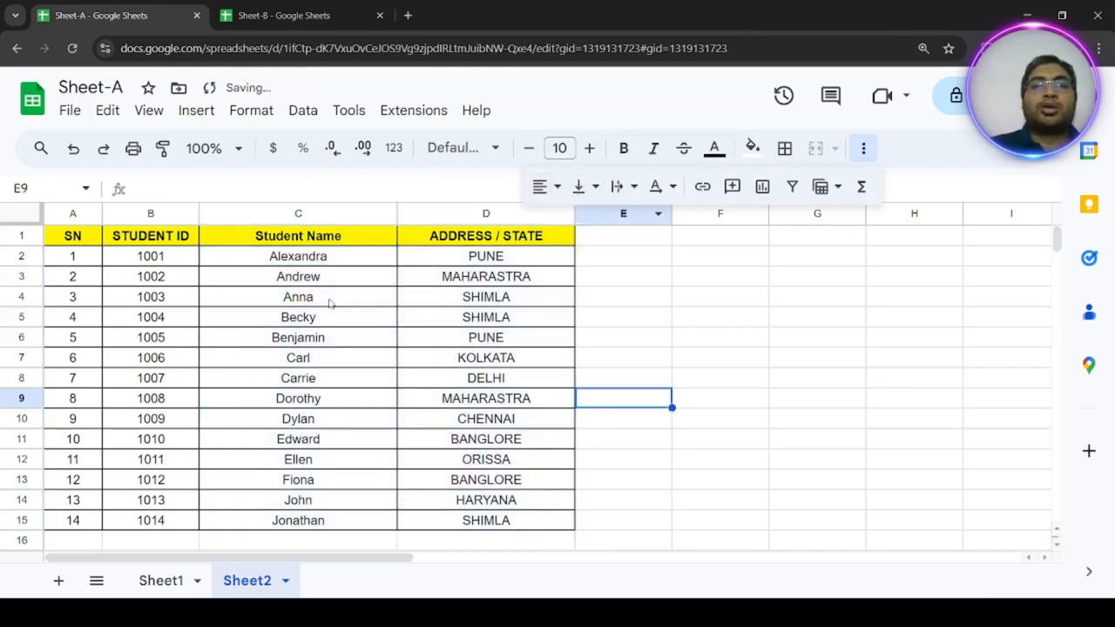
Compare the record of student ID 1006 in row 7 of Sheet2 with row 7 of Sheet1.
{"action": "left_click", "coordinate": [23, 357]}
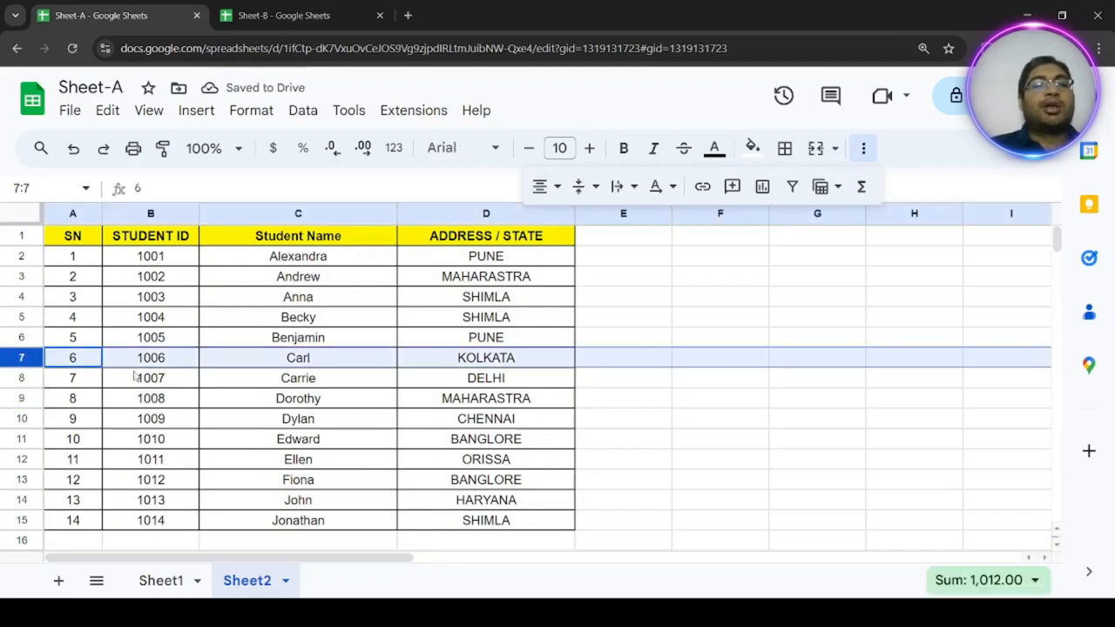
{"action": "left_click_drag", "start_coordinate": [91, 367], "coordinate": [504, 364]}
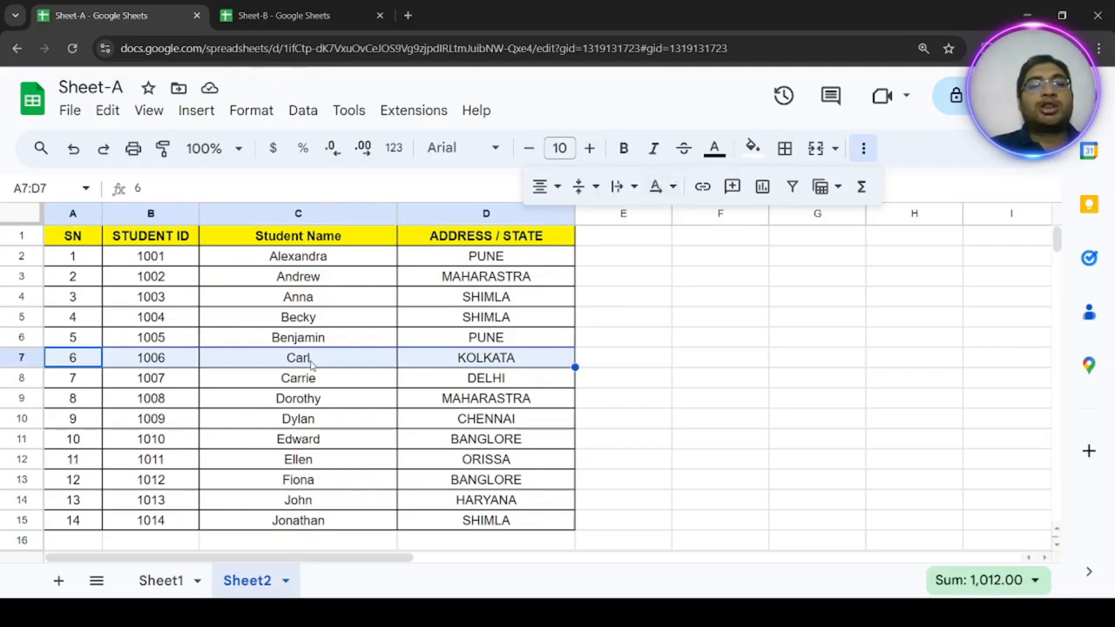
{"action": "left_click", "coordinate": [160, 581]}
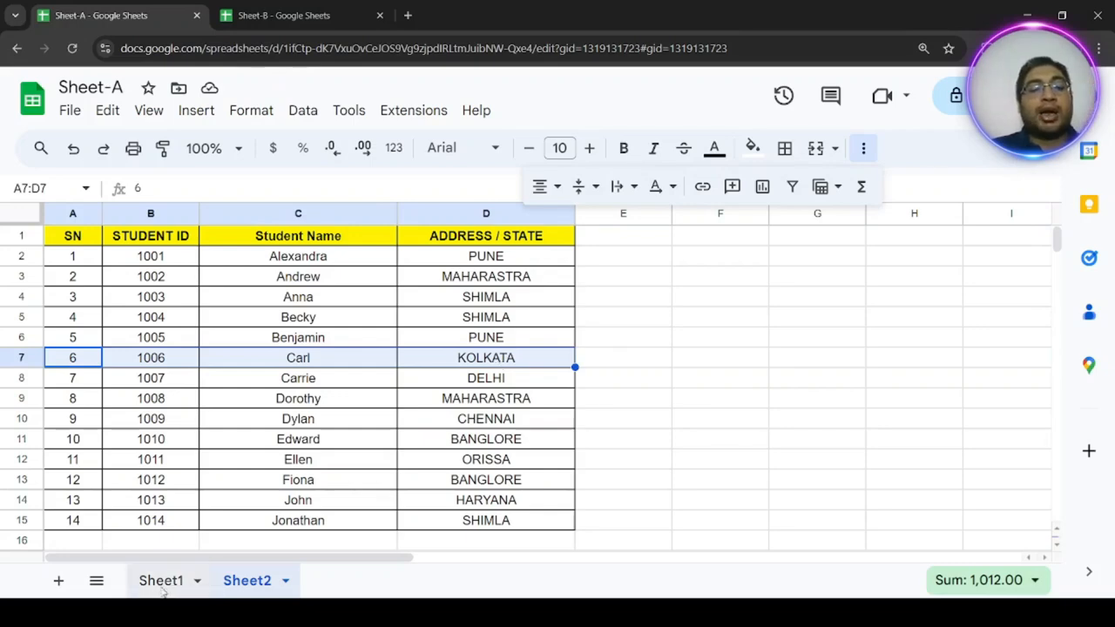
{"action": "left_click", "coordinate": [31, 361]}
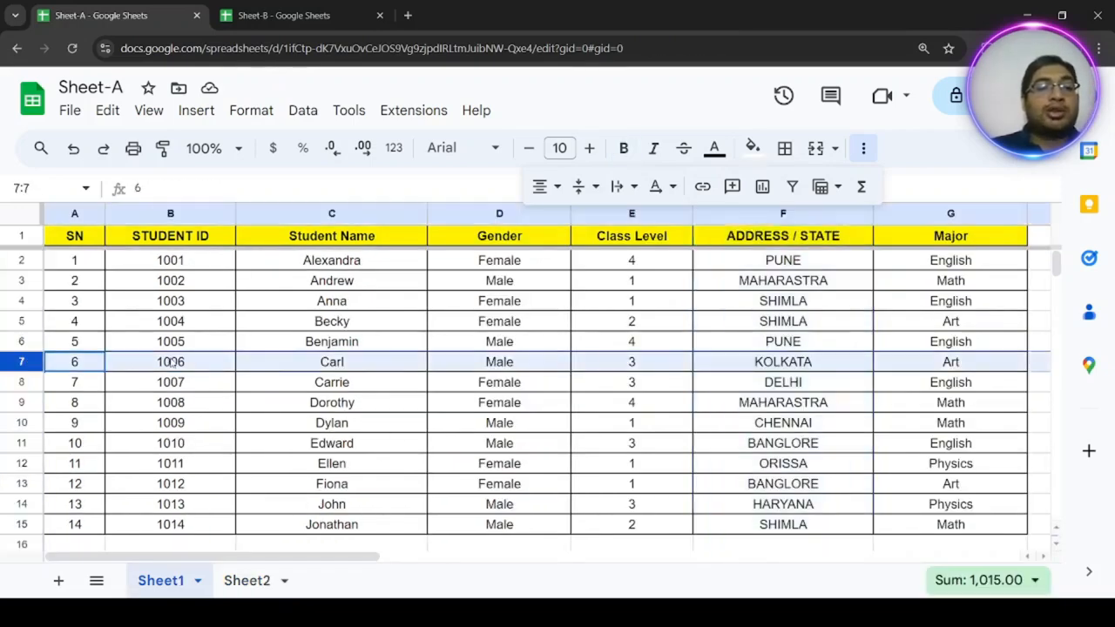
Change the ADDRESS / STATE entry of student ID 1006 in cell F7 of Sheet1 to MUMBAI.
{"action": "left_click", "coordinate": [830, 365]}
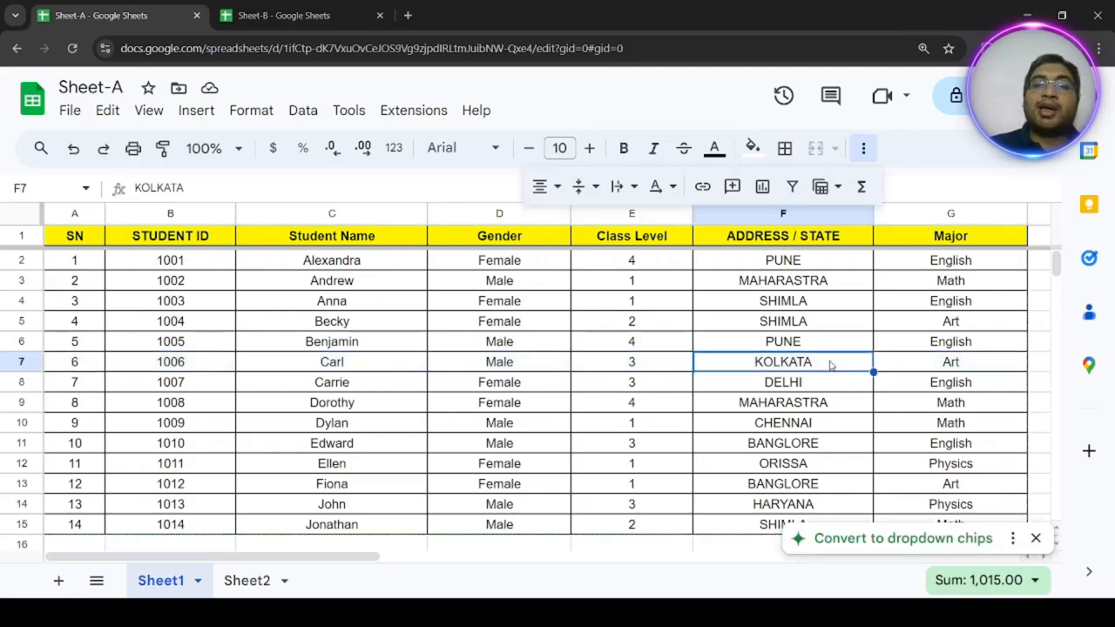
{"action": "type", "text": "mu"}
{"action": "key", "text": "BackSpace"}
{"action": "key", "text": "BackSpace"}
{"action": "type", "text": "MM"}
{"action": "key", "text": "BackSpace"}
{"action": "type", "text": "UMBAI"}
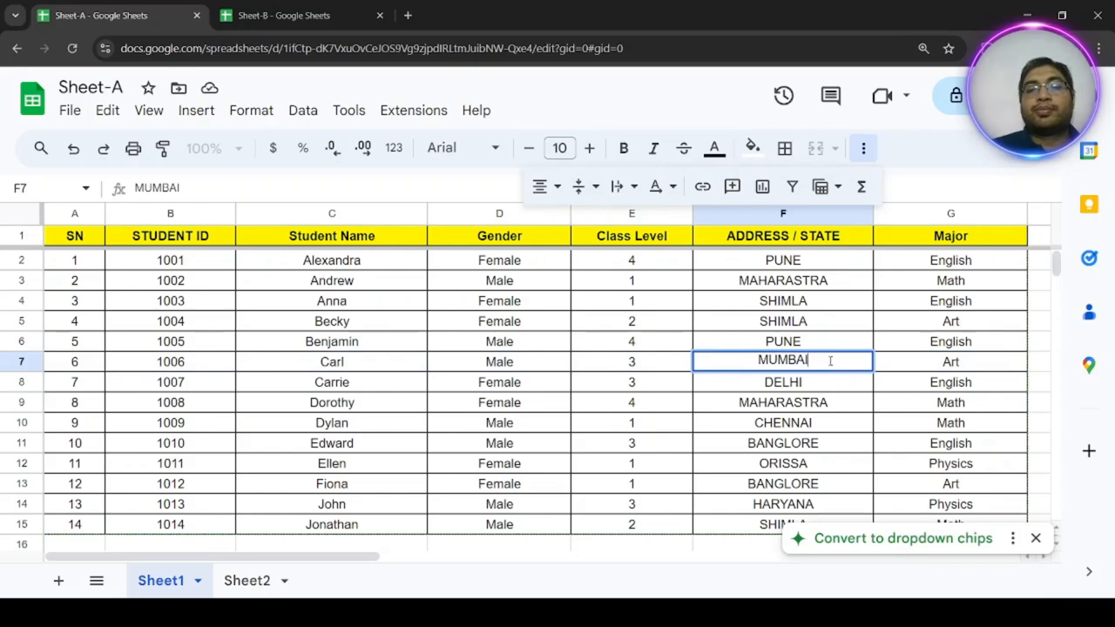
{"action": "key", "text": "Return"}
Check the address in D7 of Sheet2 and review the source table A1:G15 in Sheet1 before returning to Sheet2.
{"action": "left_click", "coordinate": [261, 580]}
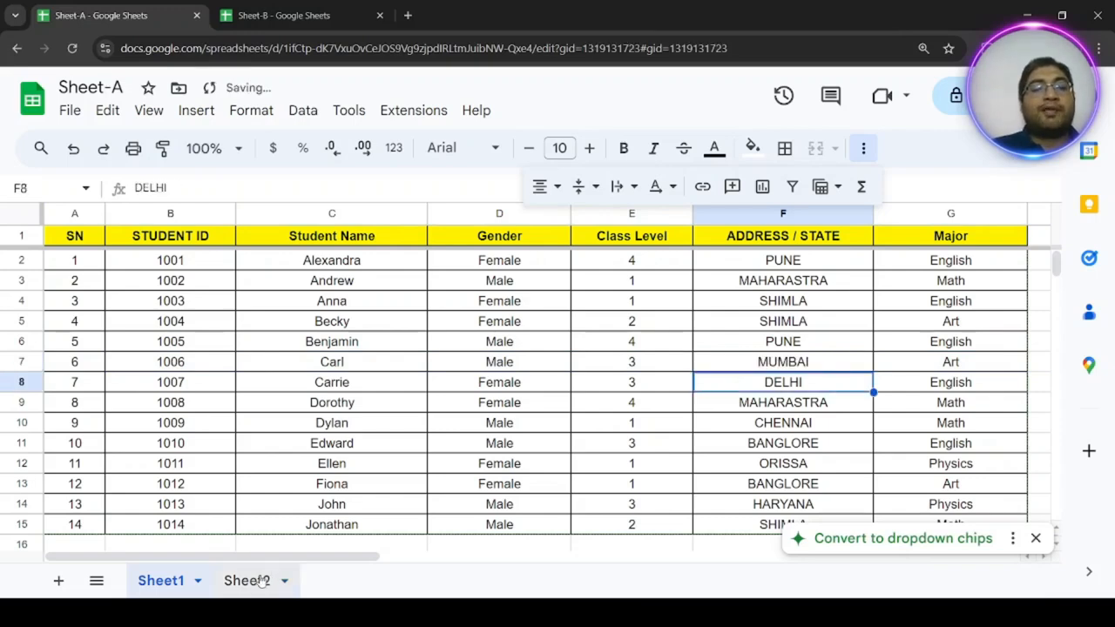
{"action": "left_click", "coordinate": [504, 358]}
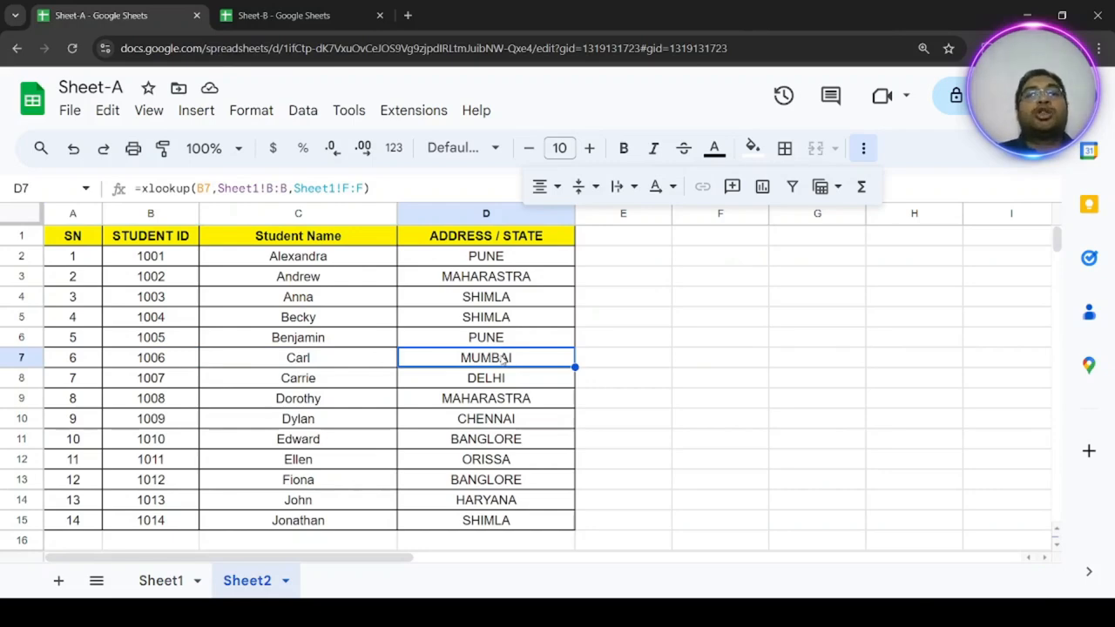
{"action": "left_click", "coordinate": [157, 580]}
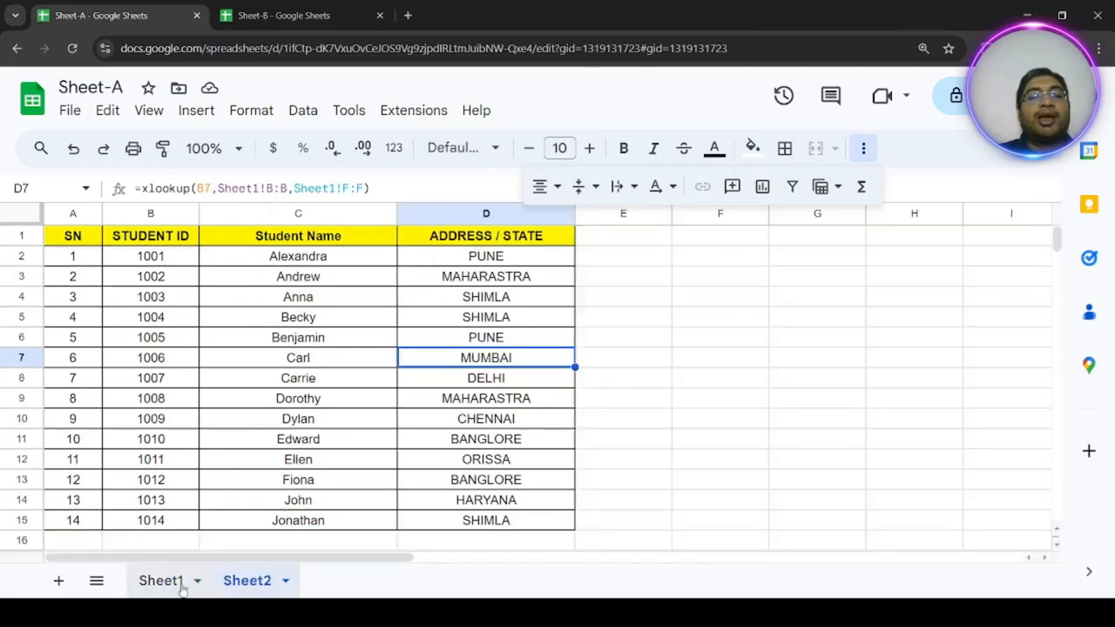
{"action": "left_click", "coordinate": [151, 590]}
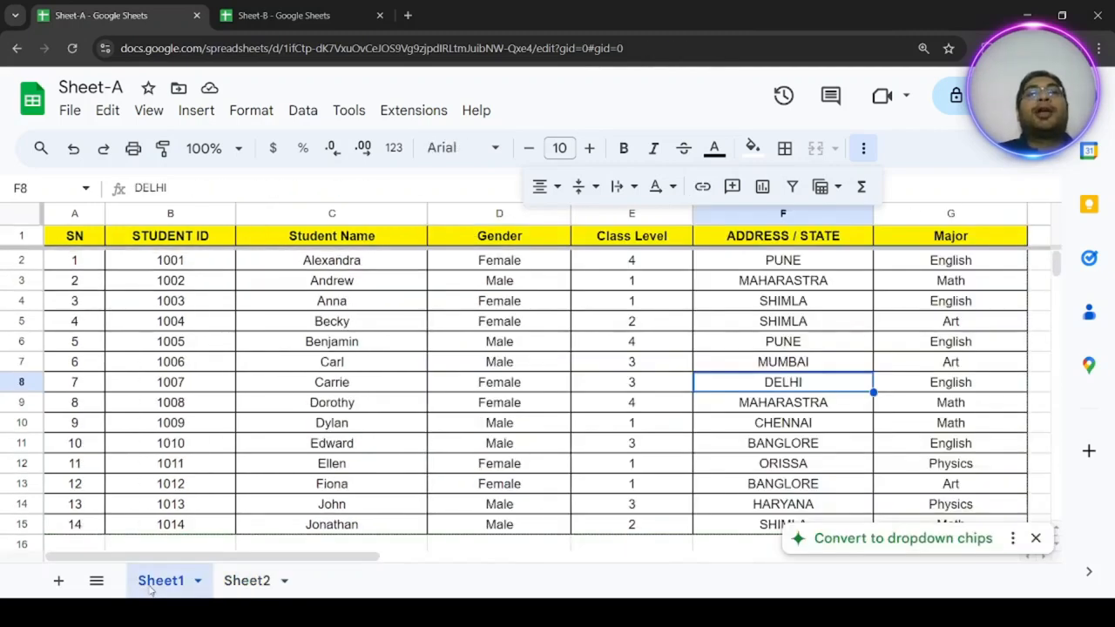
{"action": "left_click_drag", "start_coordinate": [74, 241], "coordinate": [980, 528]}
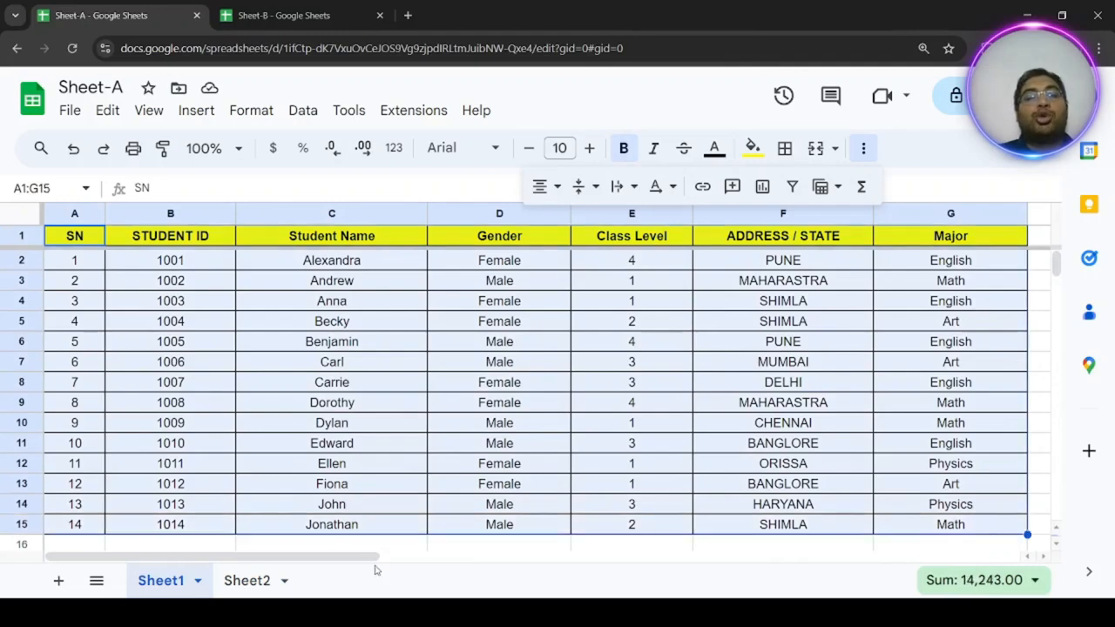
{"action": "left_click", "coordinate": [239, 580]}
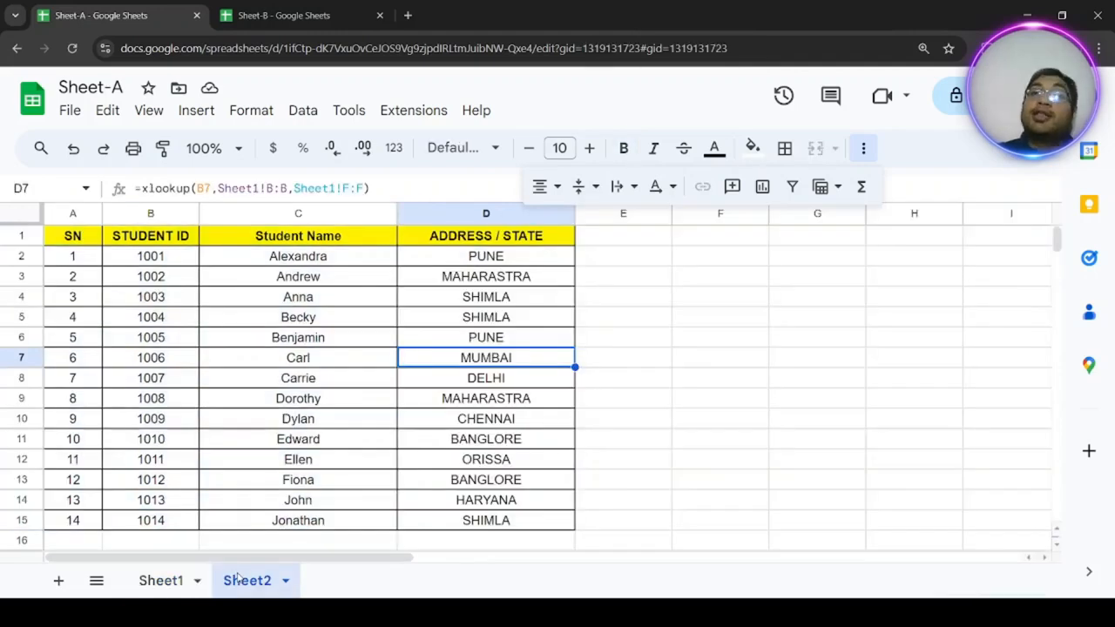